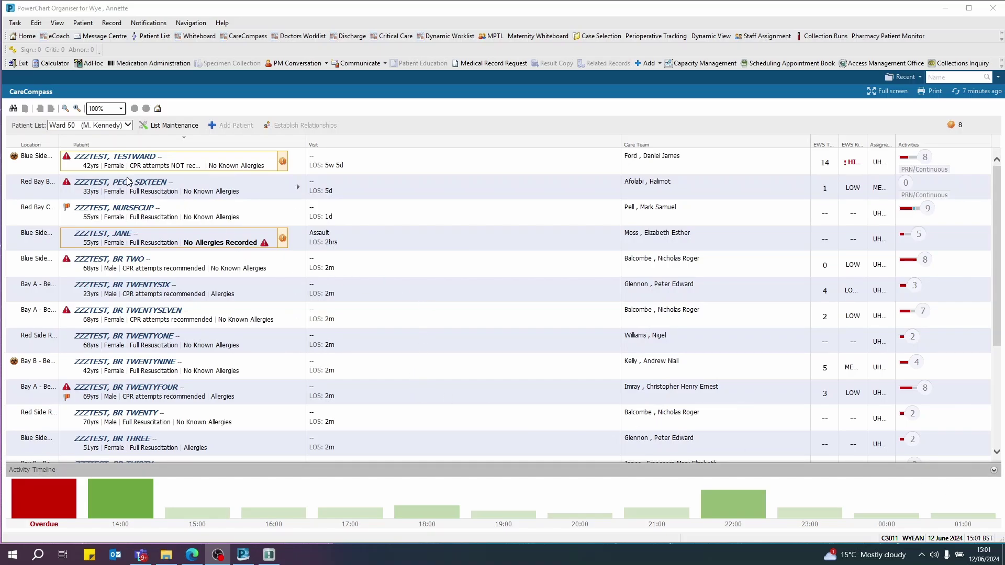
Open the chart of the 33-year-old Red Bay B patient and bring up the discharge medication reconciliation from TTO Meds
mouse_move(130, 187)
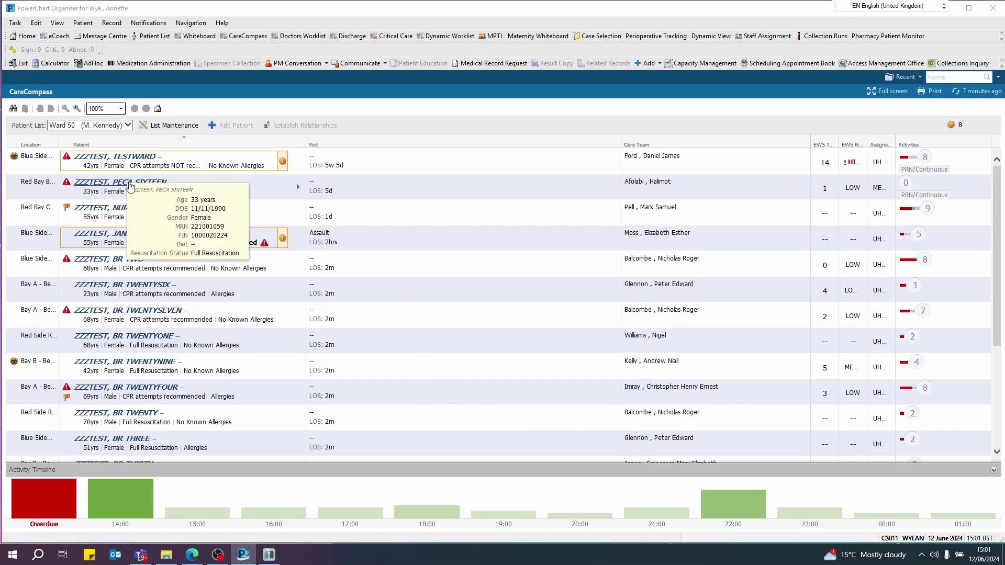
left_click(130, 186)
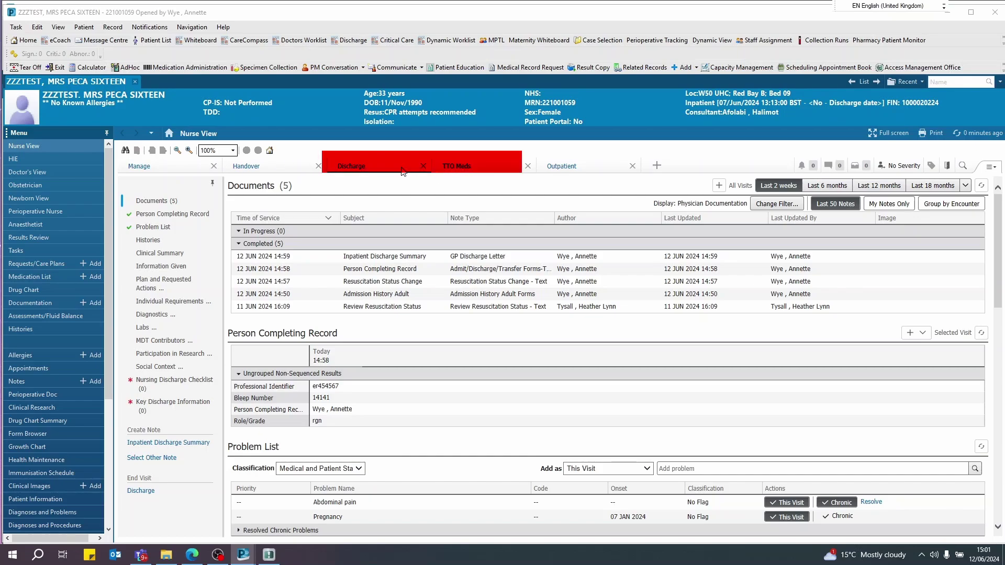
left_click(472, 168)
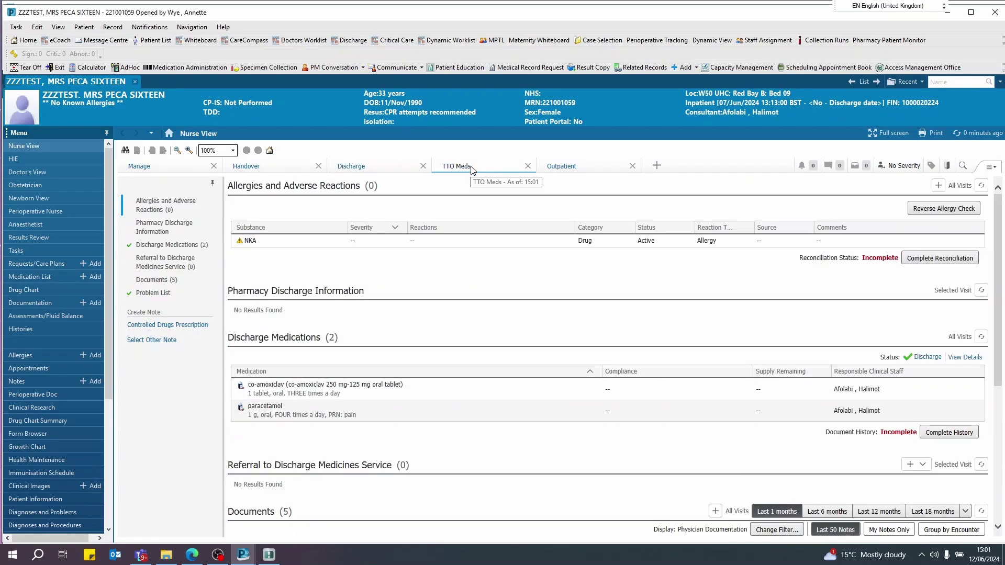
left_click(175, 248)
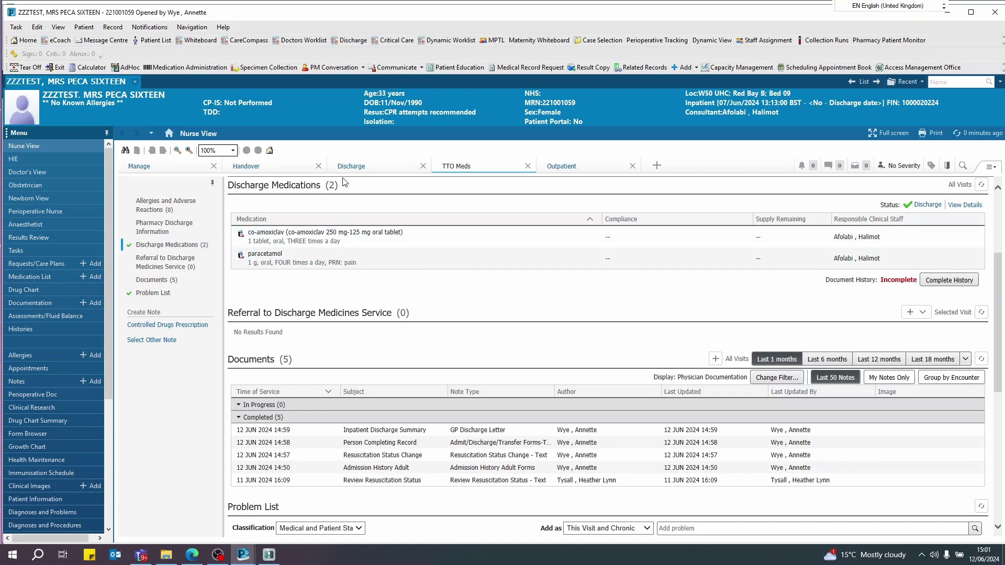
left_click(930, 206)
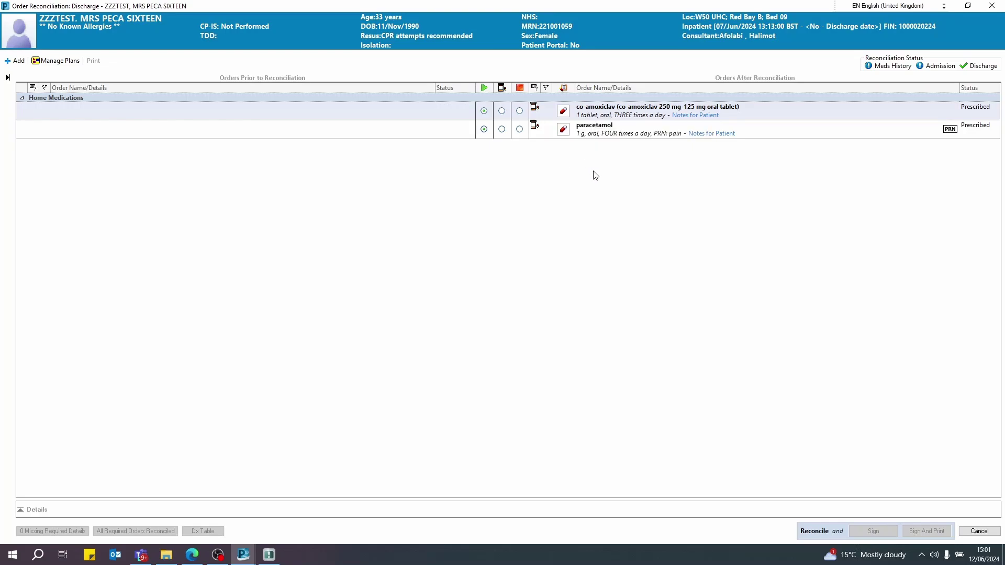
Set Pharmacy Supply as the supply option for co-amoxiclav in the discharge reconciliation
left_click(564, 113)
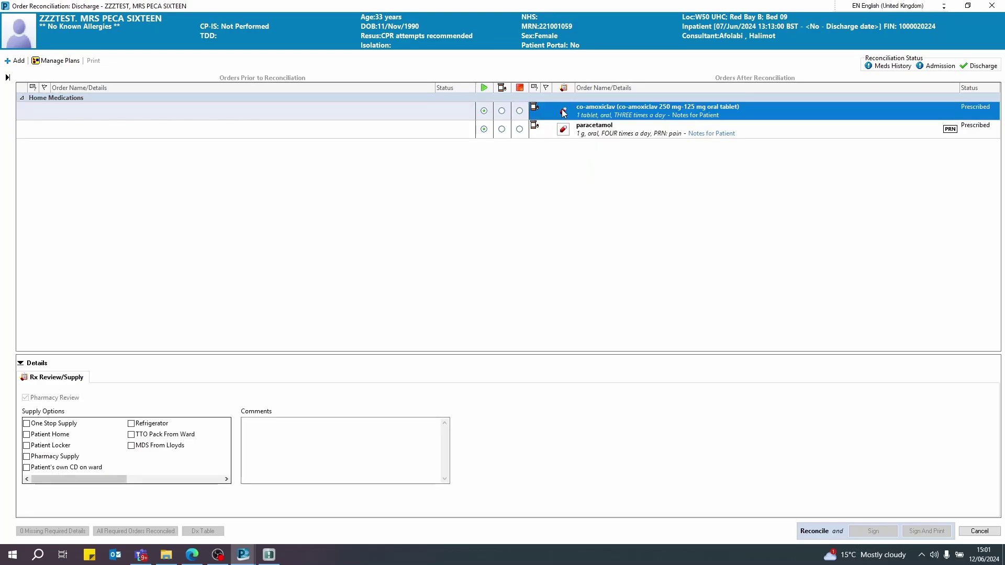
left_click(570, 132)
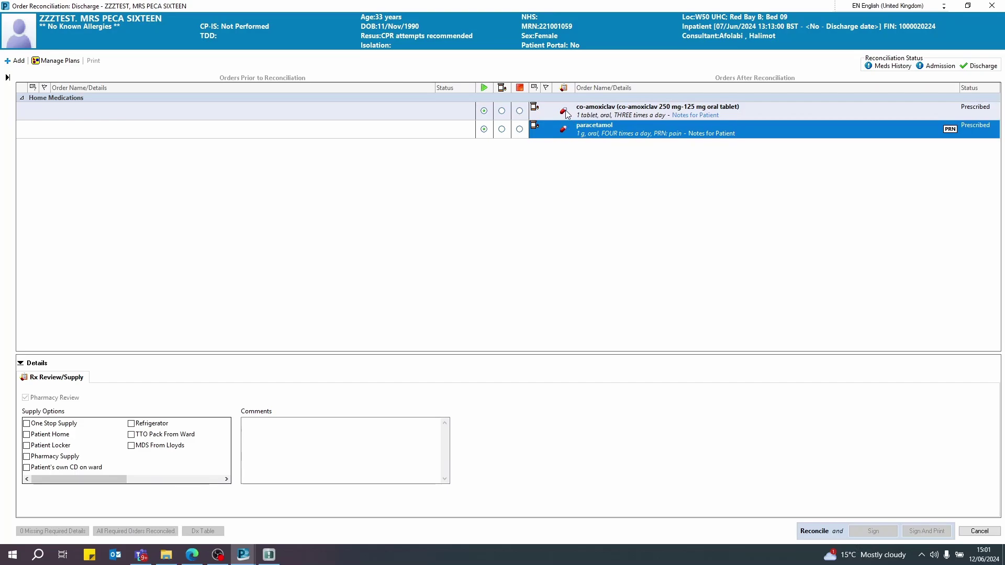
left_click(570, 112)
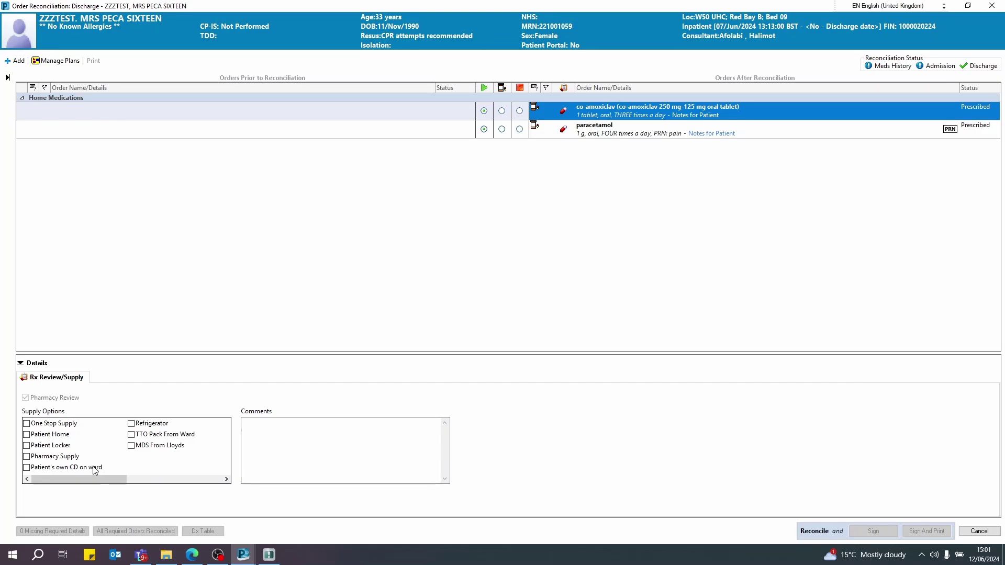
scroll(79, 445, "right", 3)
scroll(76, 455, "left", 3)
left_click(26, 457)
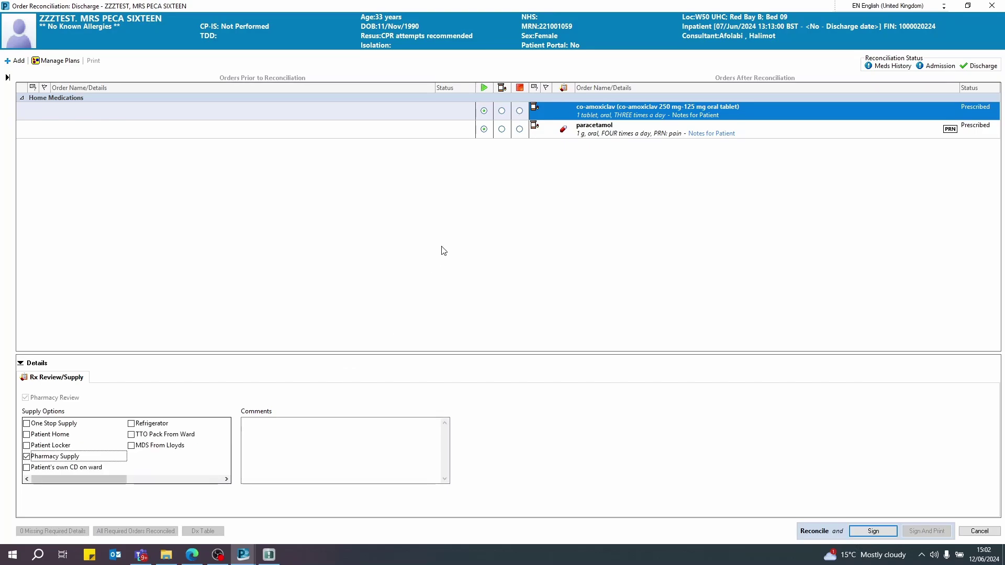
Set the paracetamol supply option to TTO Pack From Ward and sign the reconciliation
left_click(572, 135)
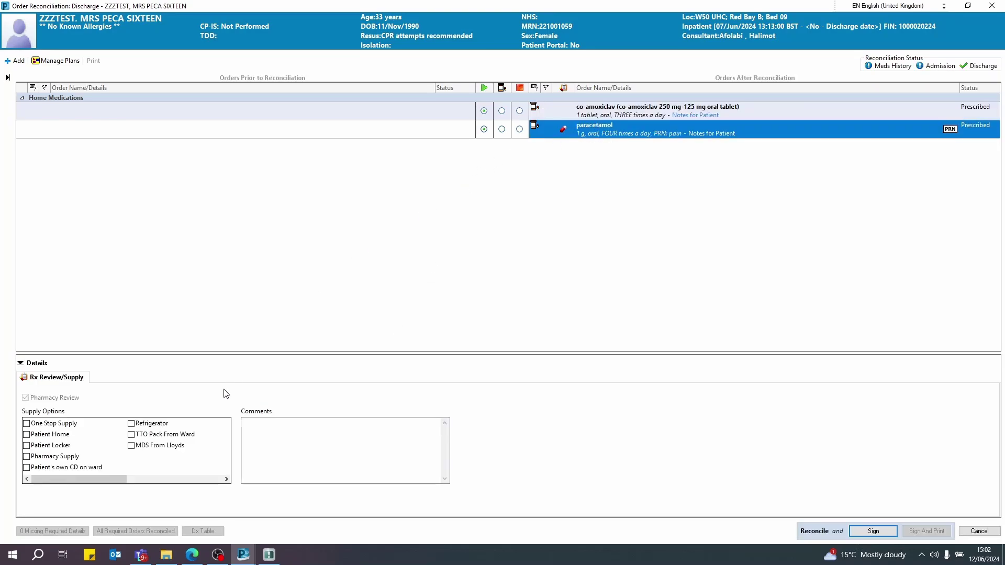
scroll(106, 467, "down", 2)
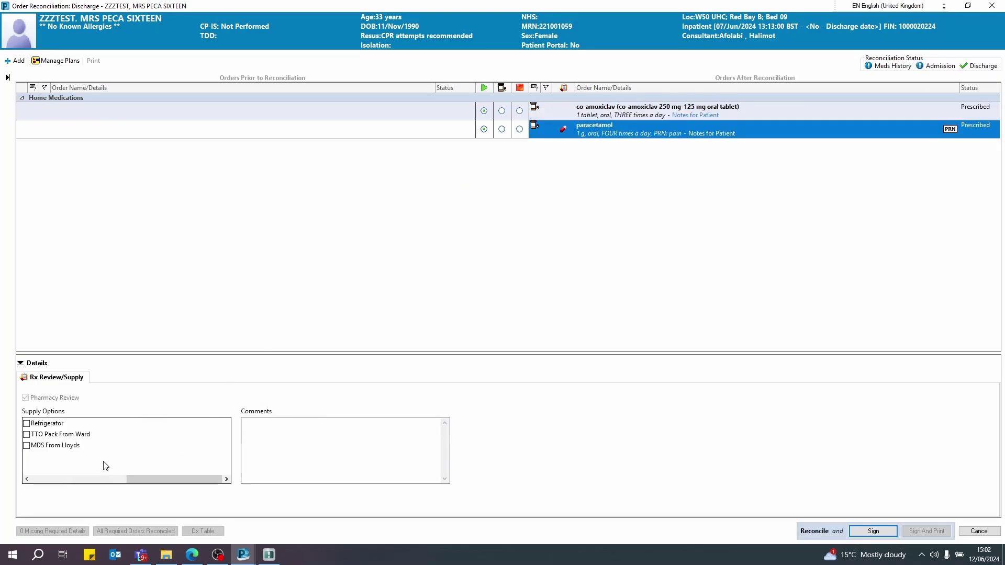
left_click(28, 439)
left_click(855, 534)
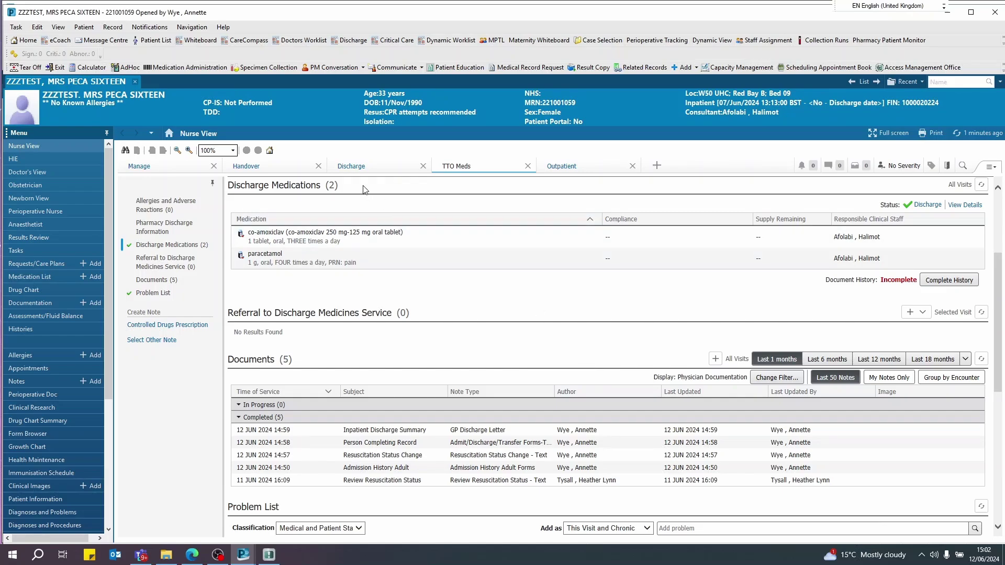
Start a new Discharge Checklist form from the Nursing Discharge Checklist section of the Discharge view
left_click(351, 166)
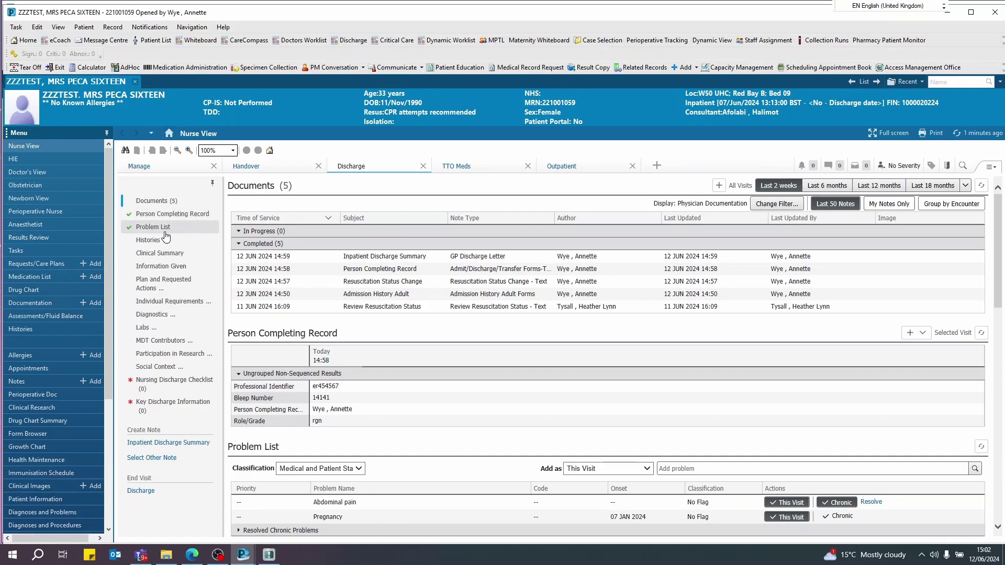
left_click(157, 385)
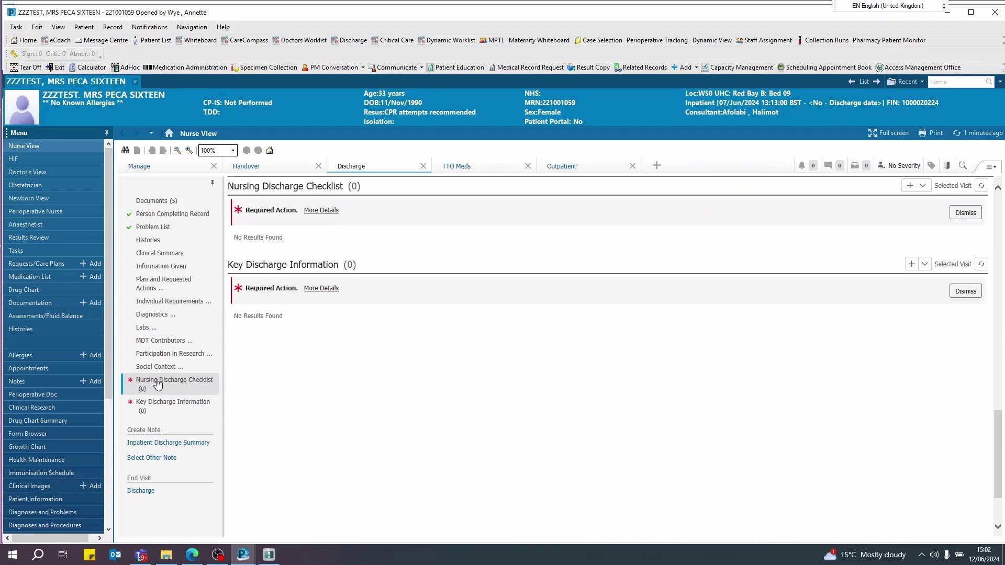
left_click(924, 186)
left_click(856, 208)
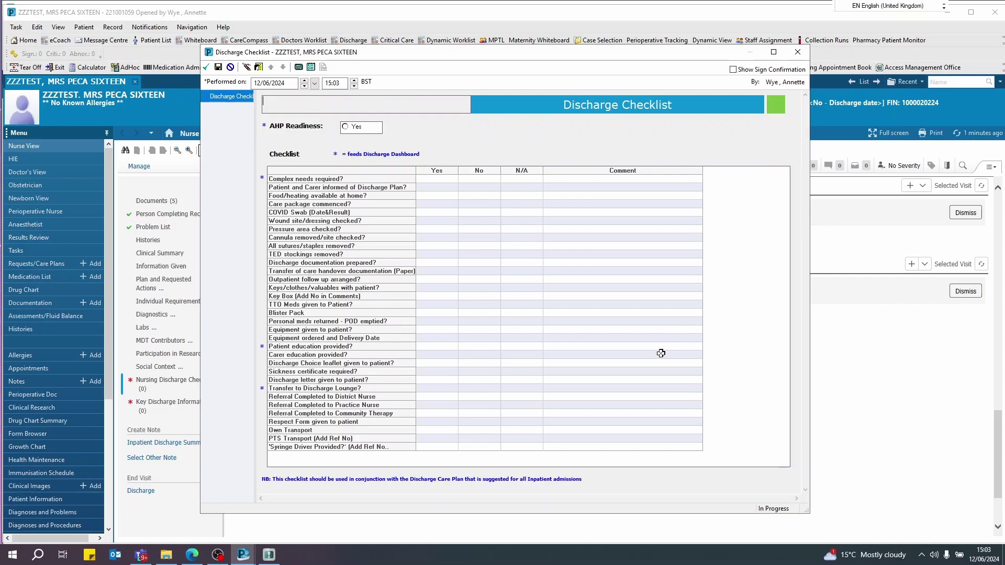
Answer Yes for TTO meds given, keys/clothes/valuables with patient, discharge documentation prepared and own transport, and sign the checklist
left_click(429, 306)
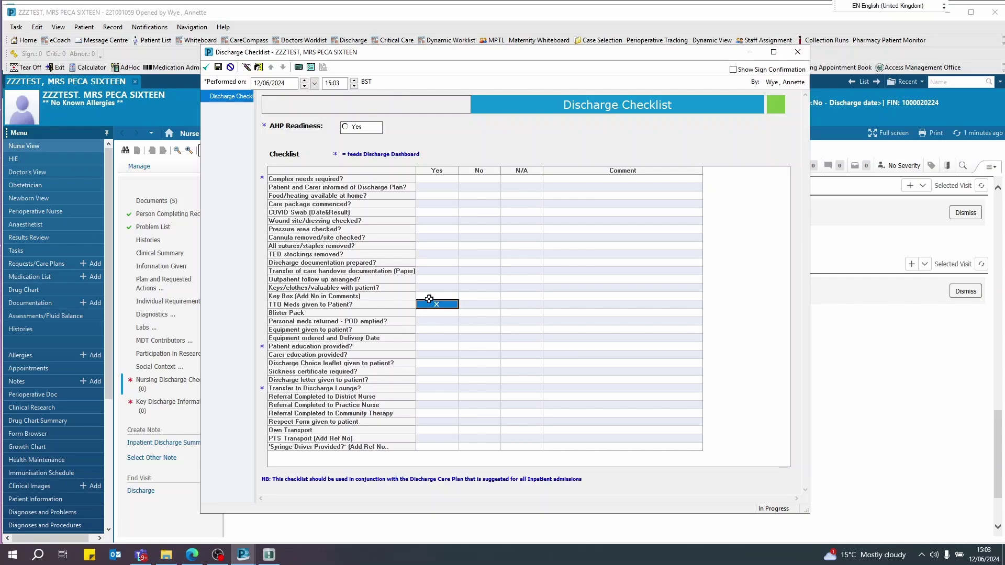
left_click(430, 287)
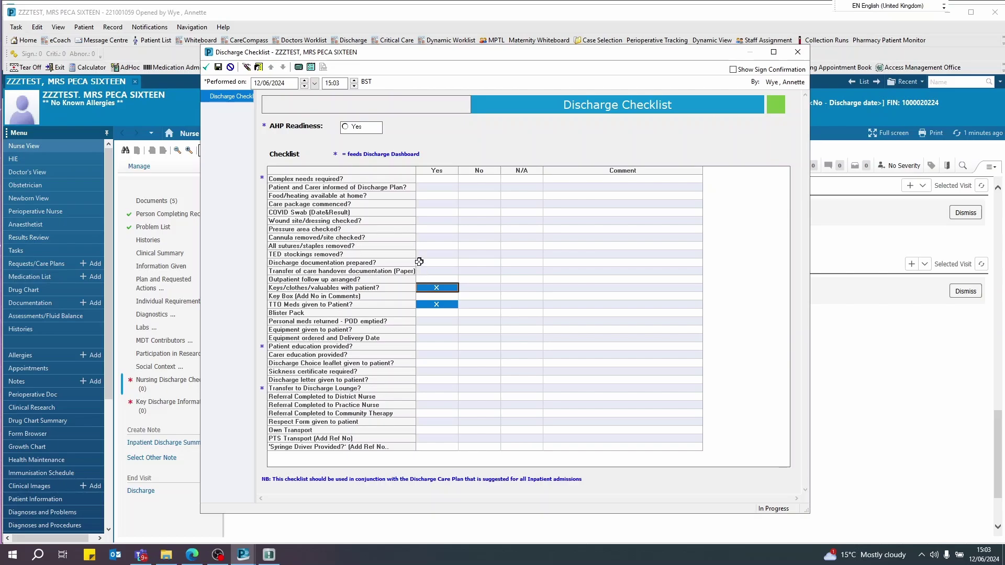
left_click(422, 264)
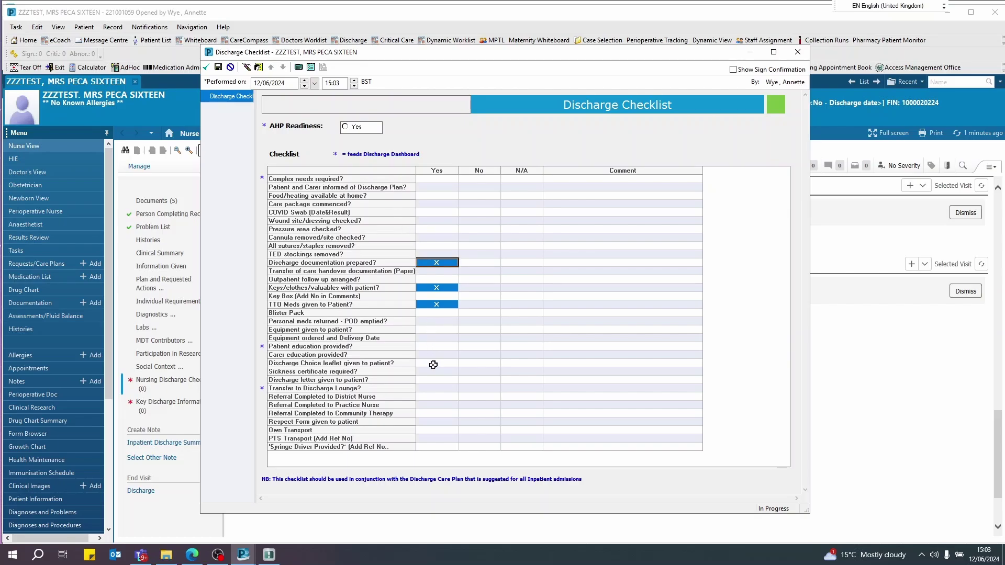
left_click(430, 431)
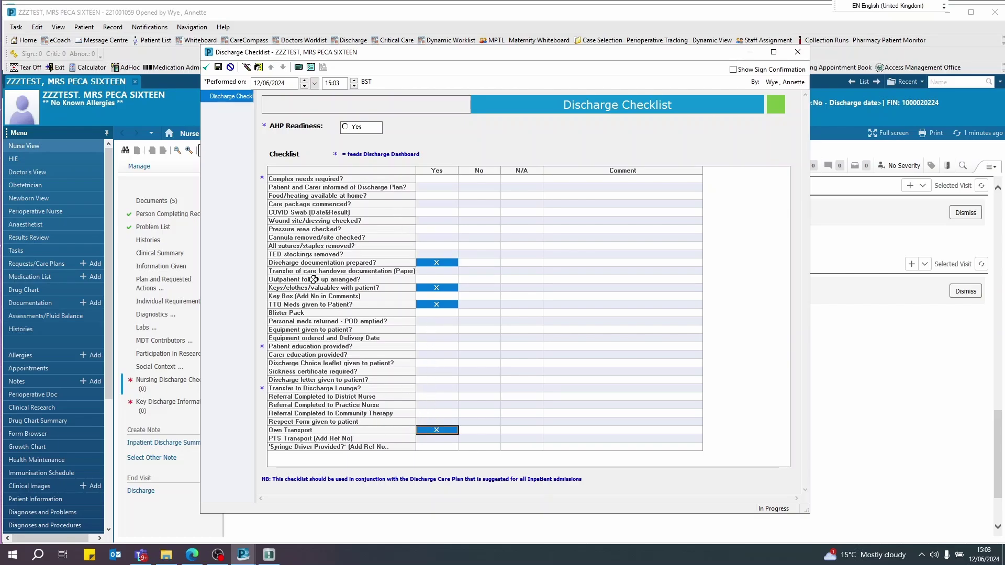
left_click(207, 68)
left_click(206, 68)
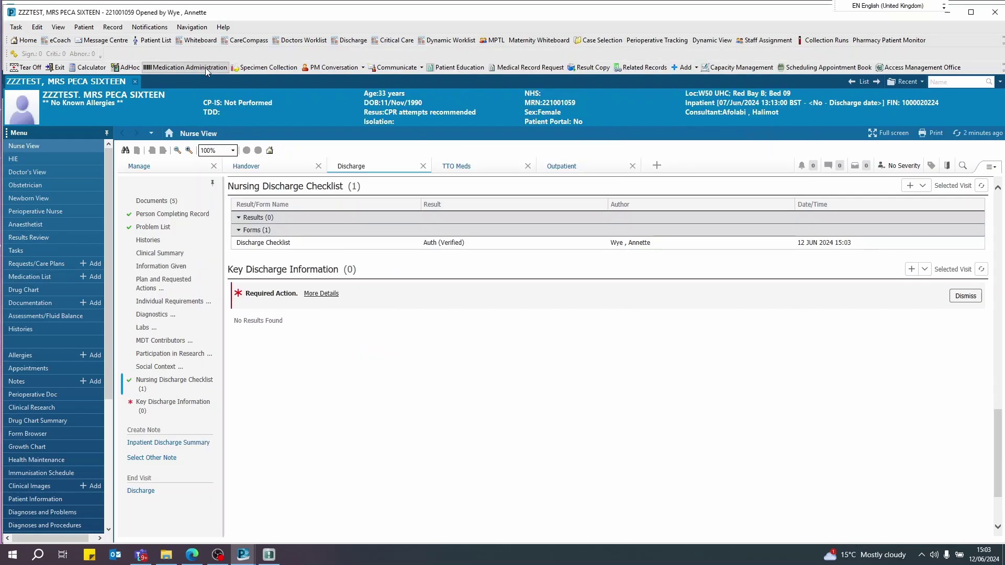
Start a Key Discharge Details form with method Discharged with Consent and destination type Usual Place of Residence
left_click(160, 408)
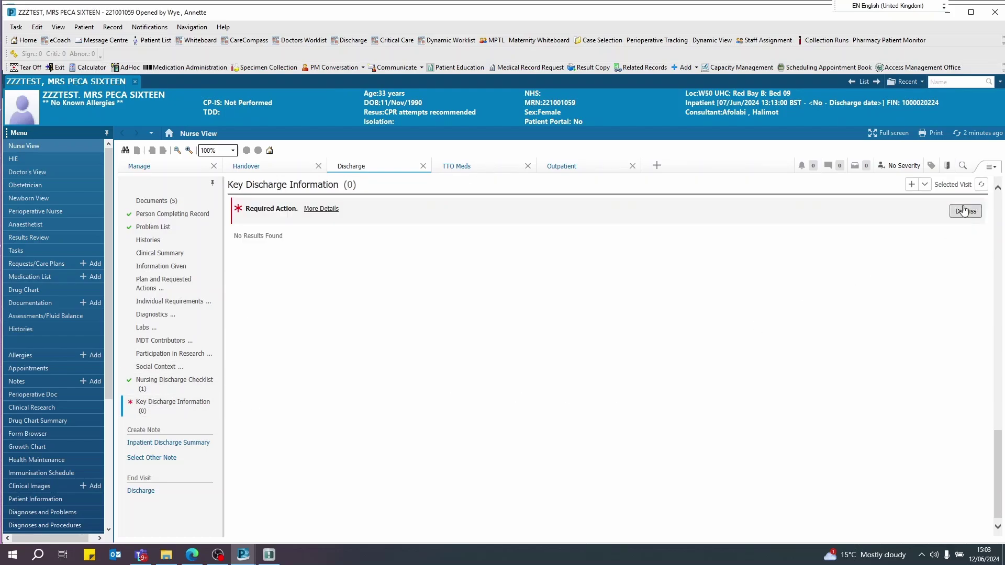
left_click(925, 185)
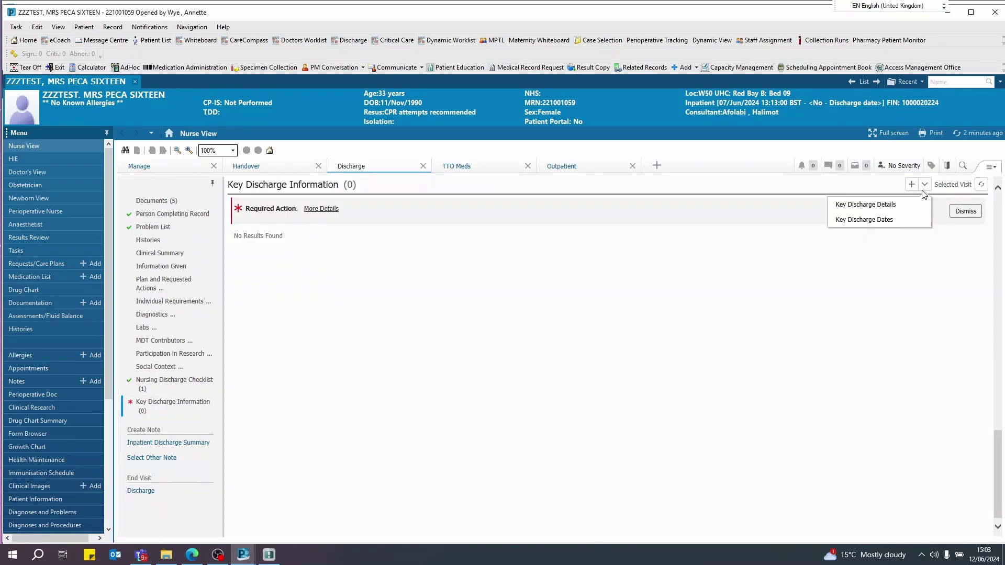
left_click(864, 205)
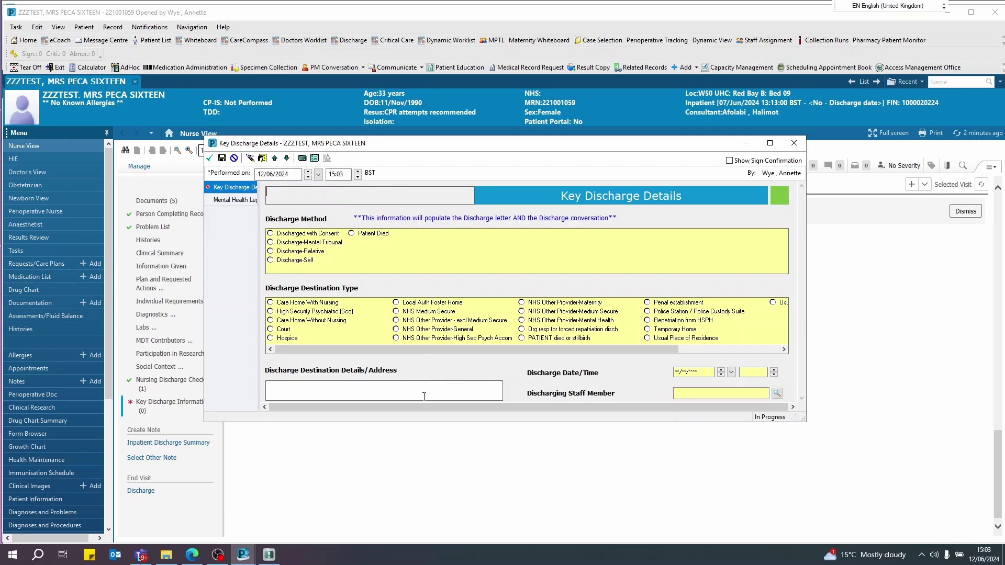
left_click(271, 233)
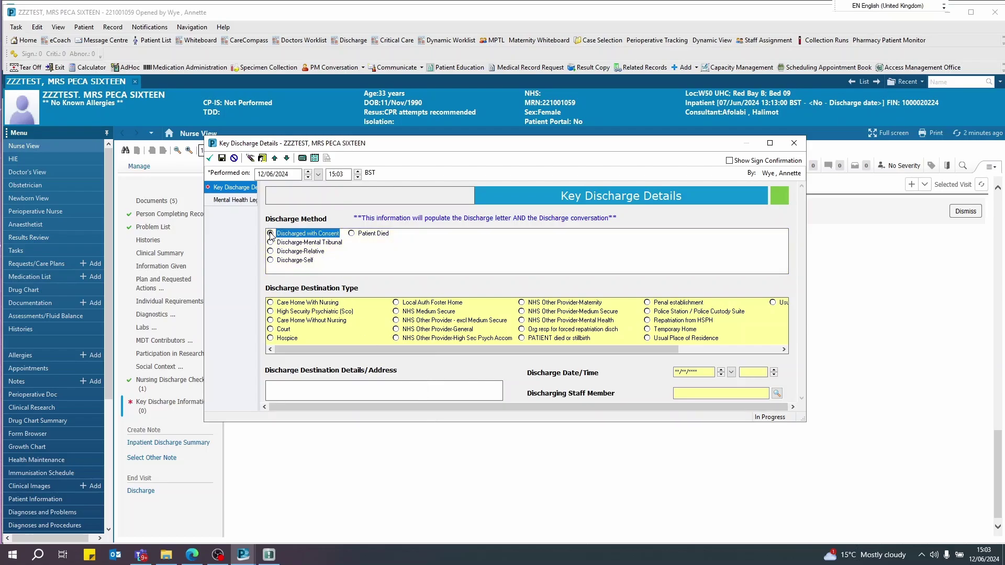
left_click(649, 339)
Set the discharge date and time to 12/06/2024 15:36 in the key discharge details
left_click(703, 369)
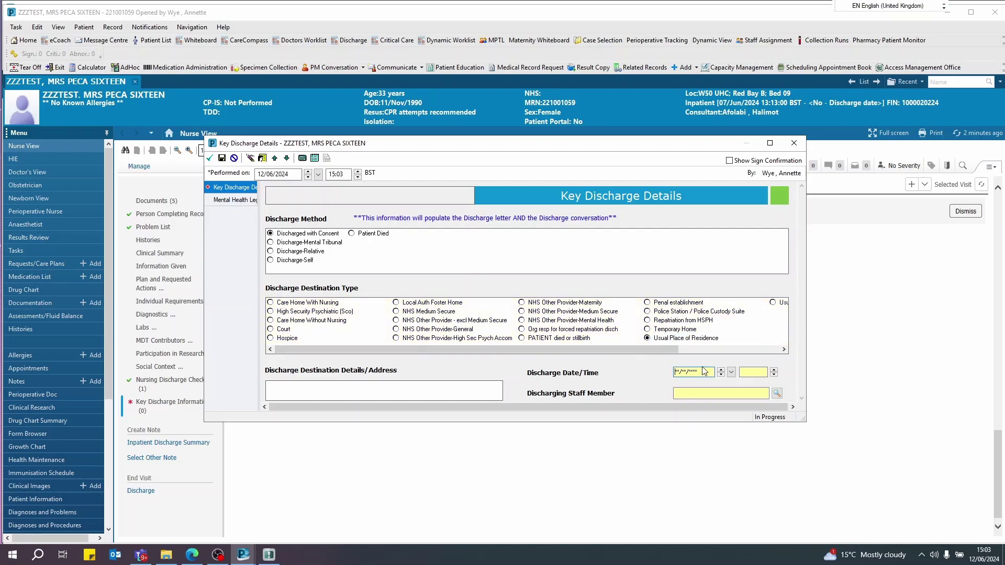
key("t")
left_click(761, 372)
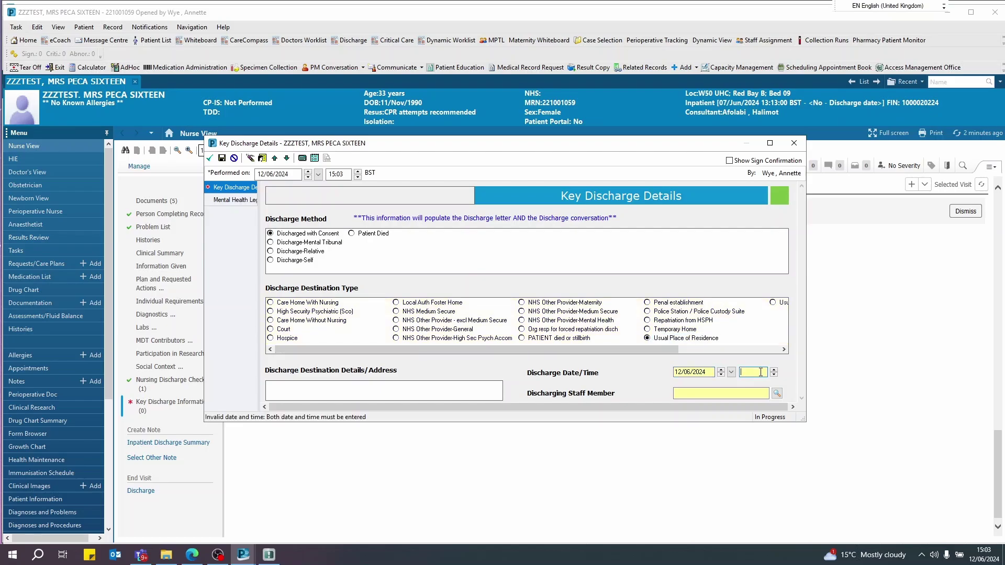
type("1503")
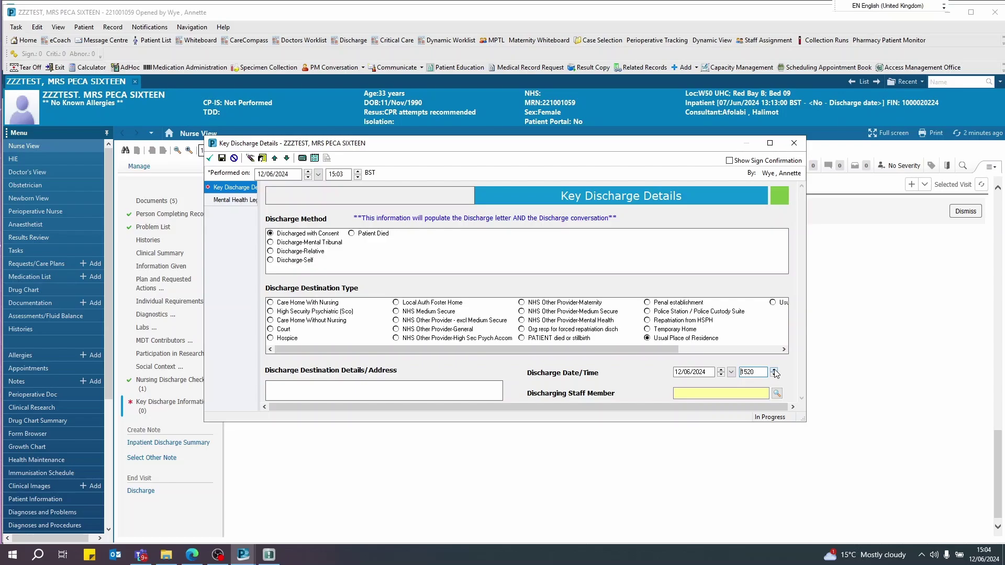
left_click(774, 370)
Look up the discharging staff member by surname, assign the matching person and sign the Key Discharge Details form
left_click(689, 396)
type("wye")
left_click(776, 394)
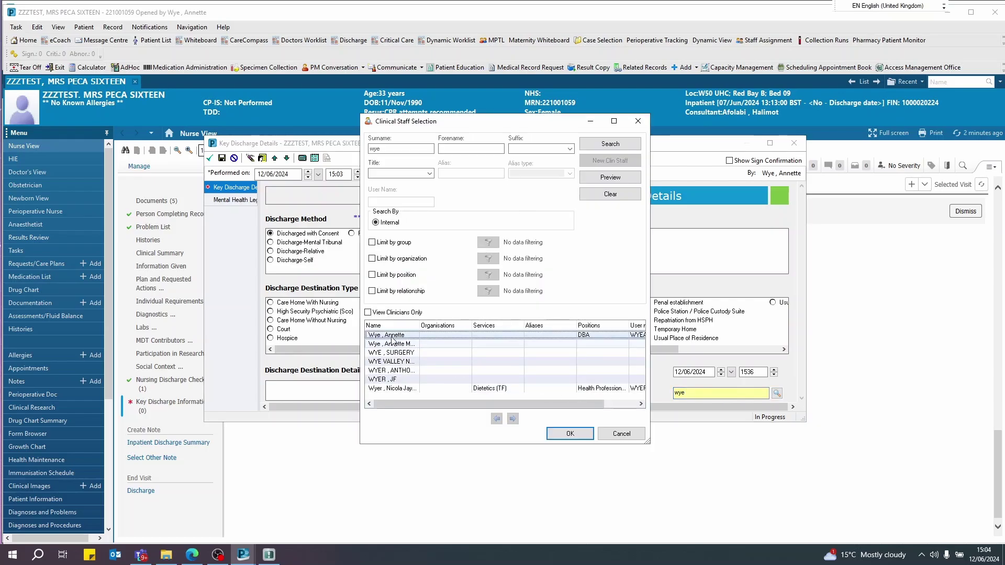
left_click(560, 432)
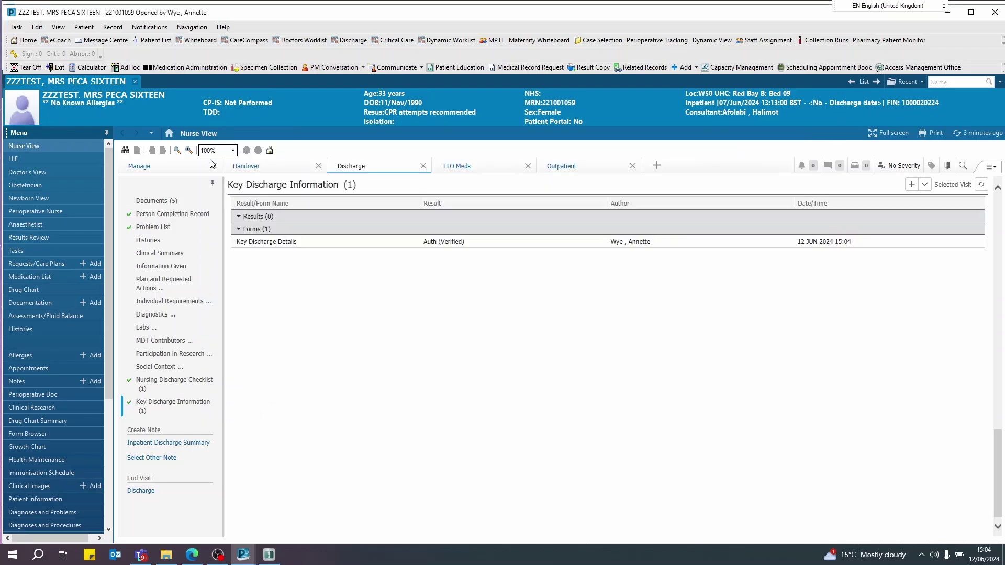
Open the existing Inpatient Discharge Summary note and choose to revise it
left_click(161, 444)
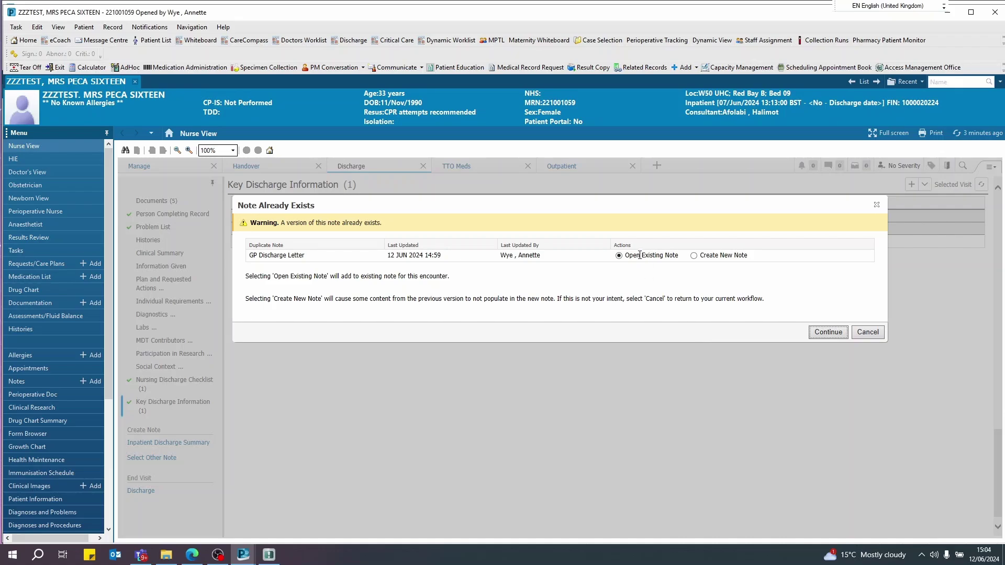
left_click(820, 332)
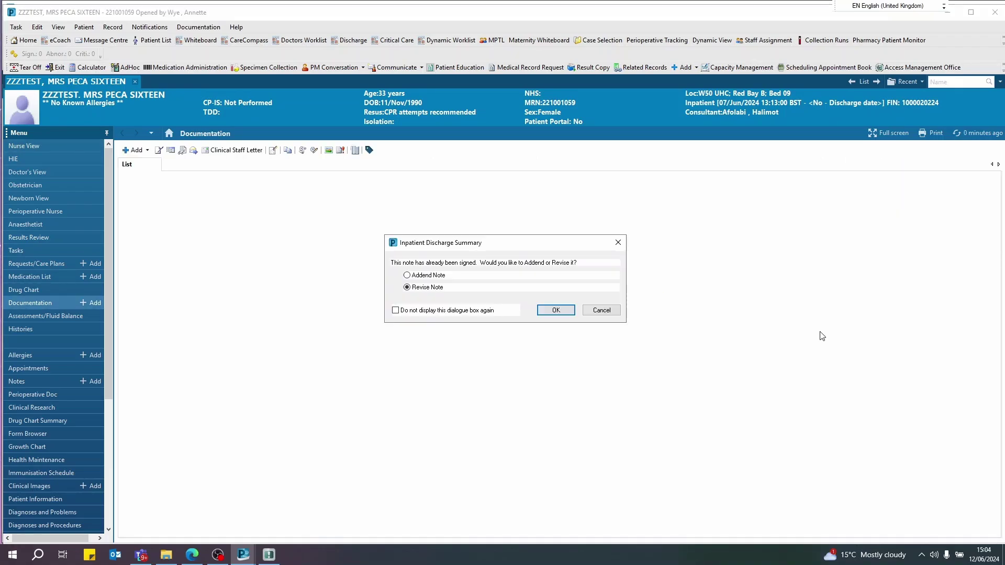
left_click(549, 316)
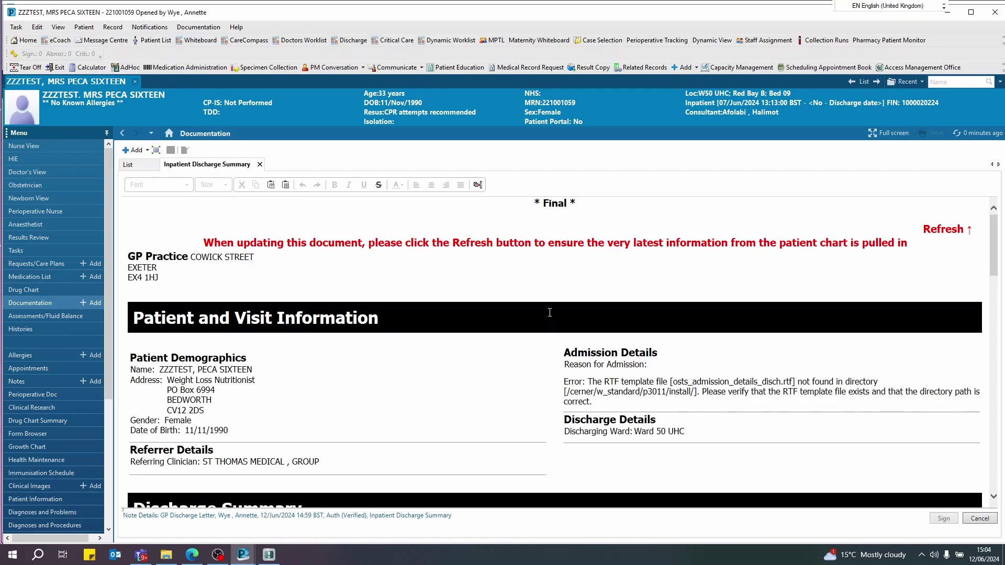
Refresh the whole discharge summary document so it pulls in the latest information from the patient chart
scroll(550, 313, "down", 3)
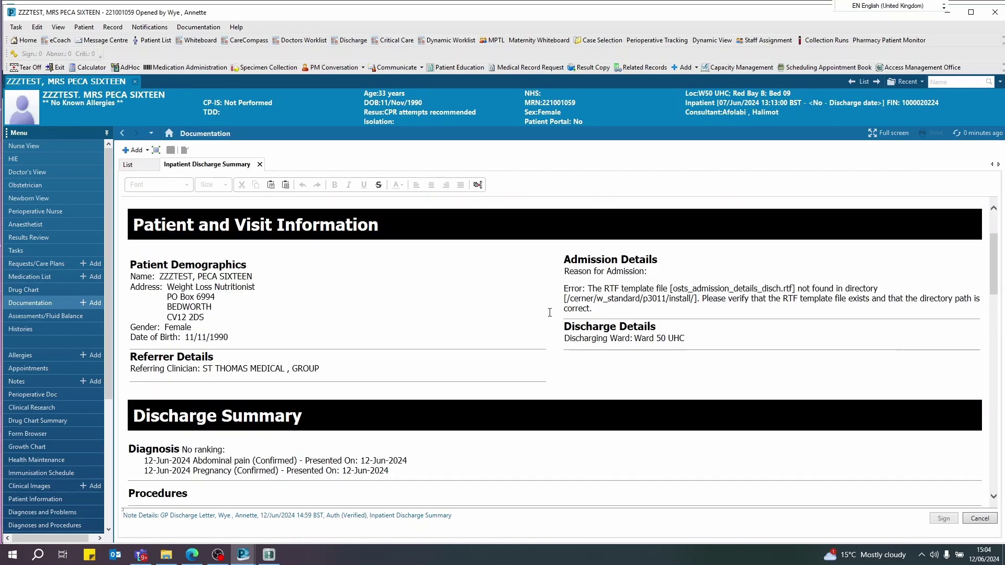
scroll(786, 297, "up", 3)
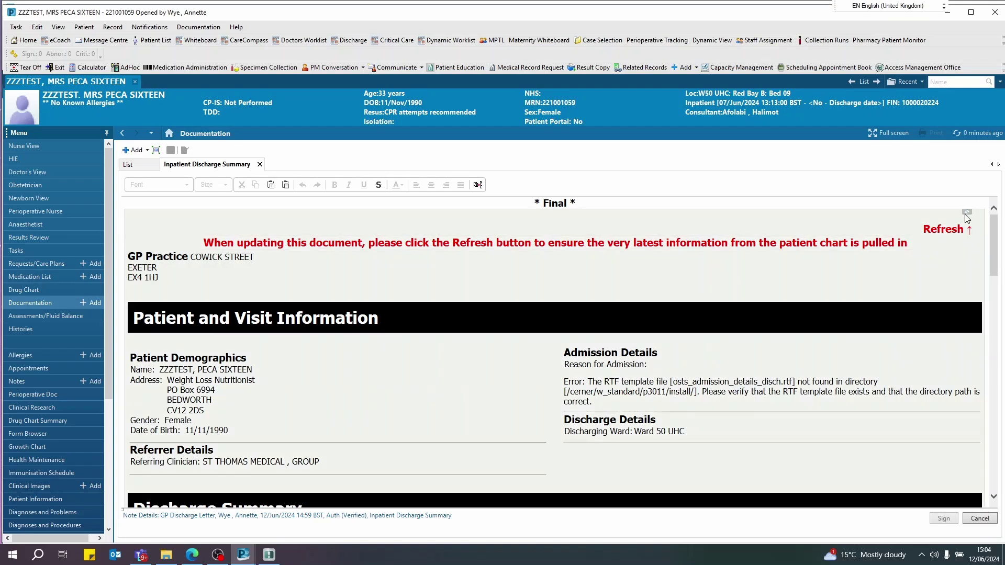
left_click(967, 213)
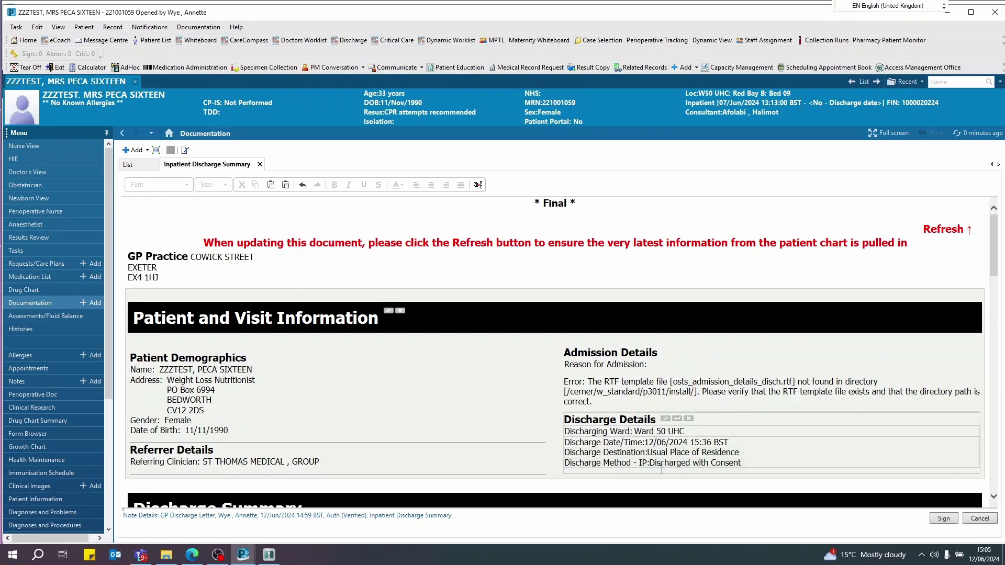
Sign the refreshed Inpatient Discharge Summary, and review its saved version in the patient's discharge documents
left_click(938, 519)
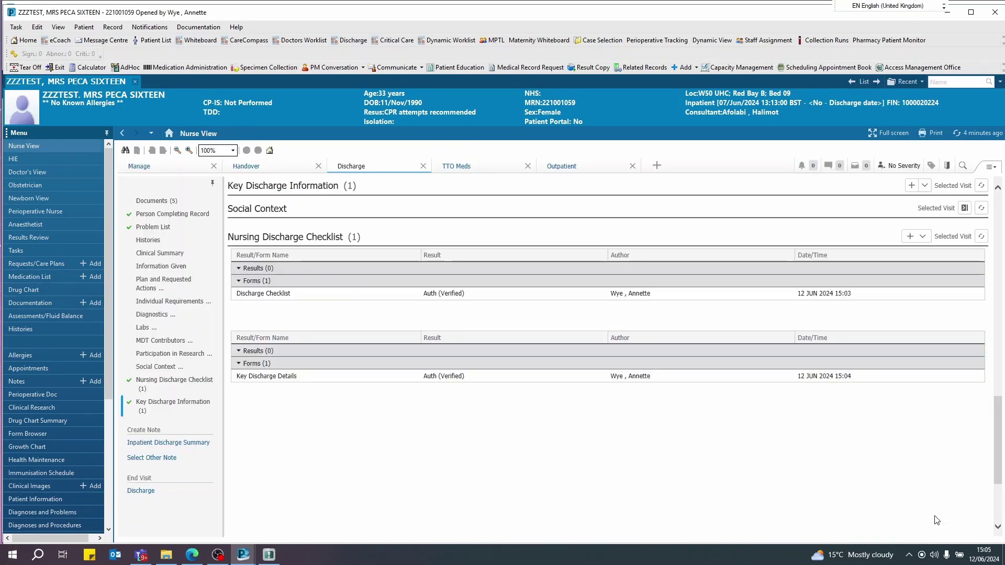
left_click(157, 201)
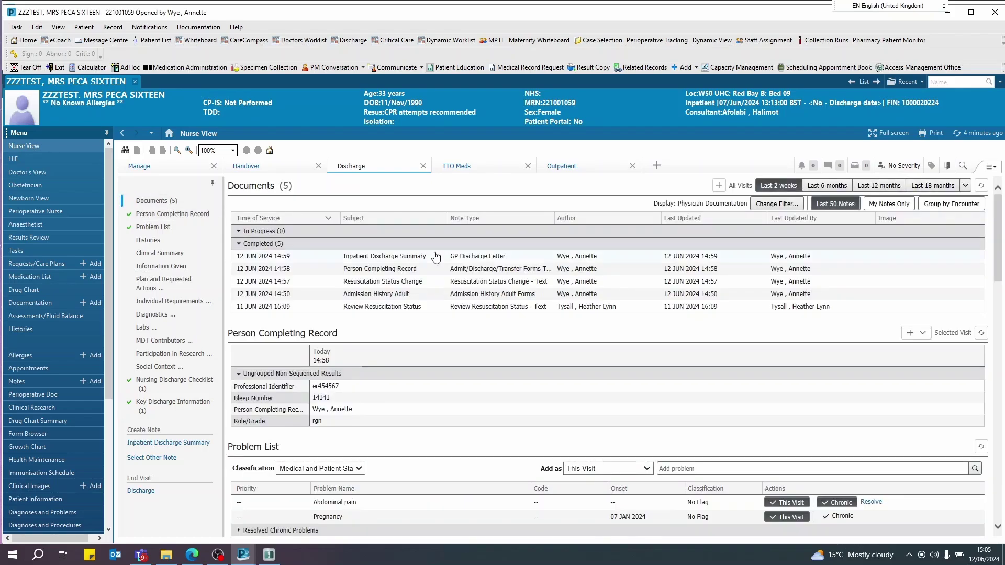
left_click(464, 259)
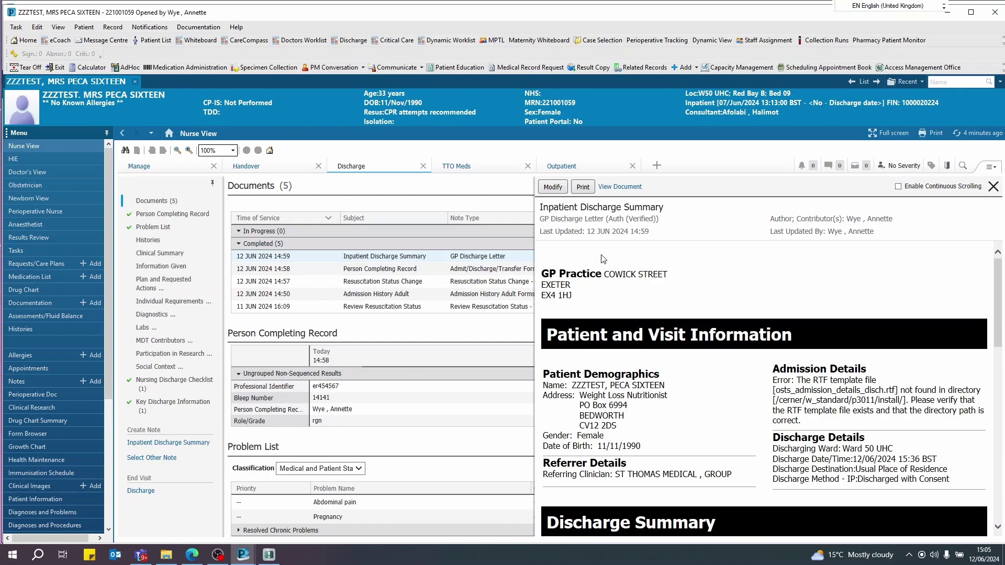
scroll(702, 283, "down", 6)
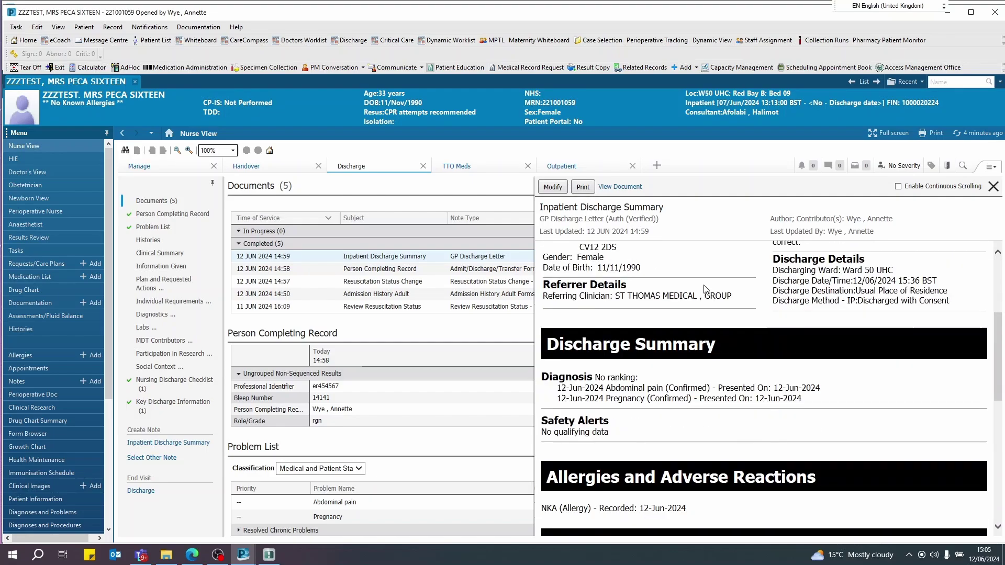
scroll(706, 289, "down", 3)
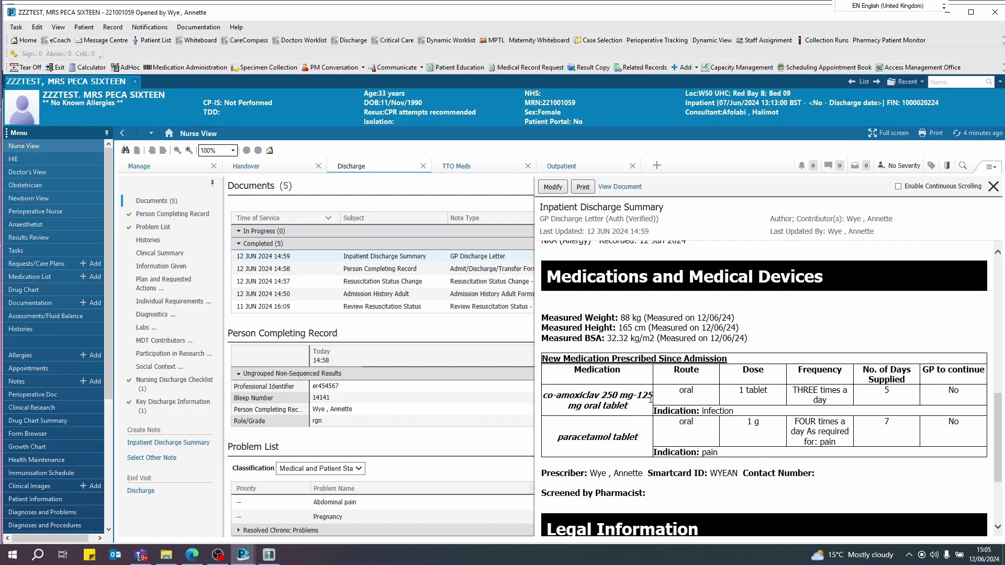
scroll(651, 399, "down", 3)
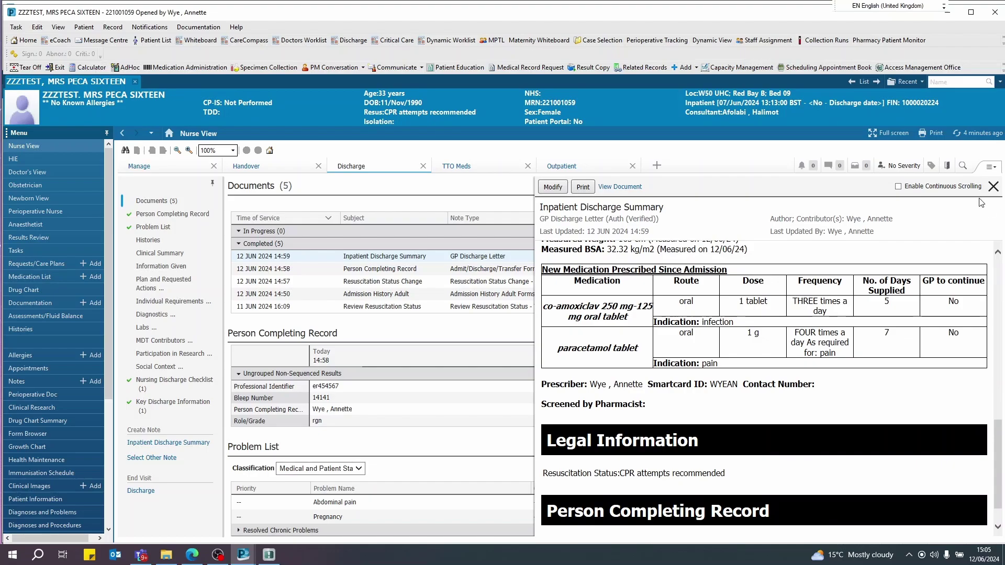
left_click(993, 186)
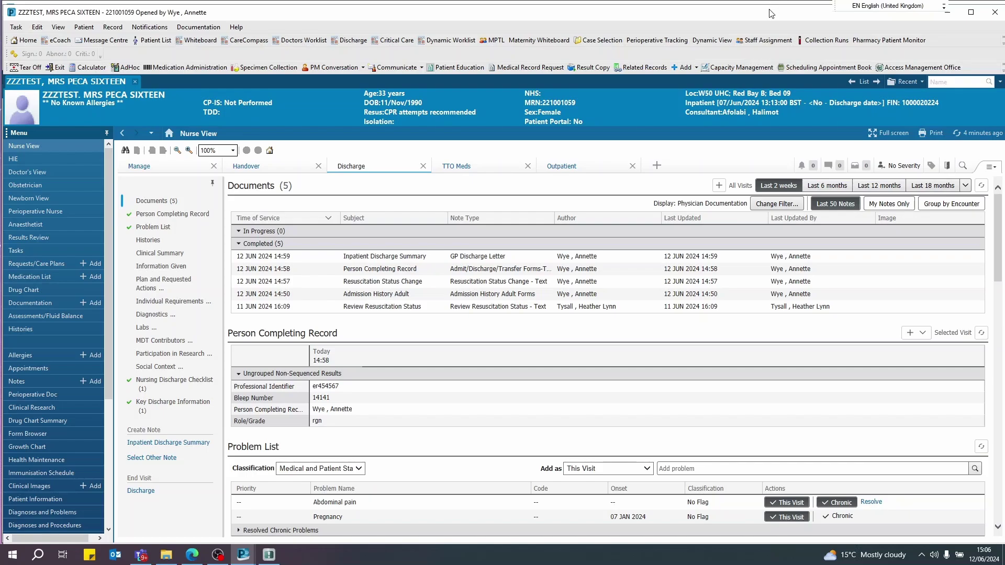
Open the patient's Discharge Medications, mark the pharmacy-supplied co-amoxiclav as given and sign it
left_click_drag(759, 14, 767, 12)
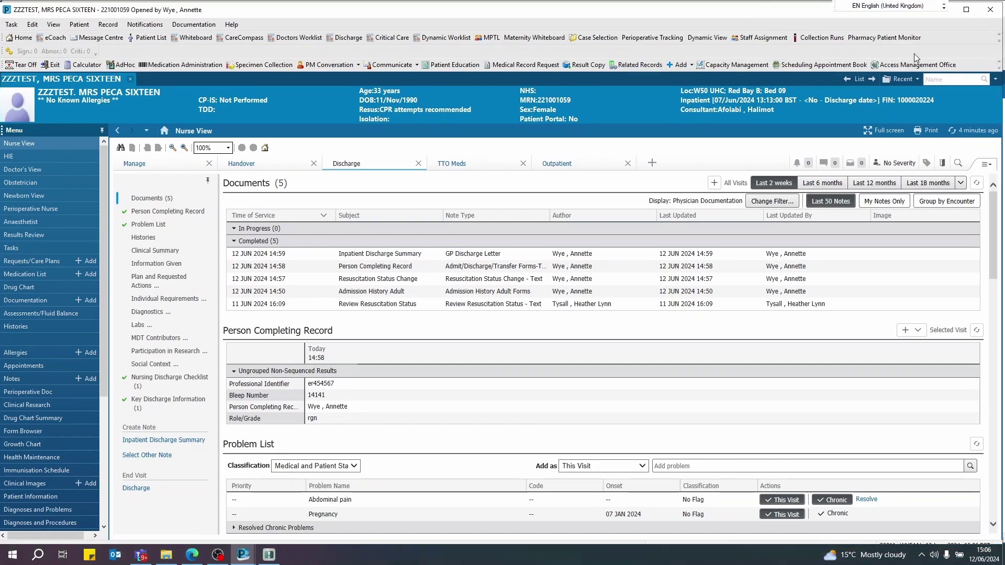
left_click(1000, 71)
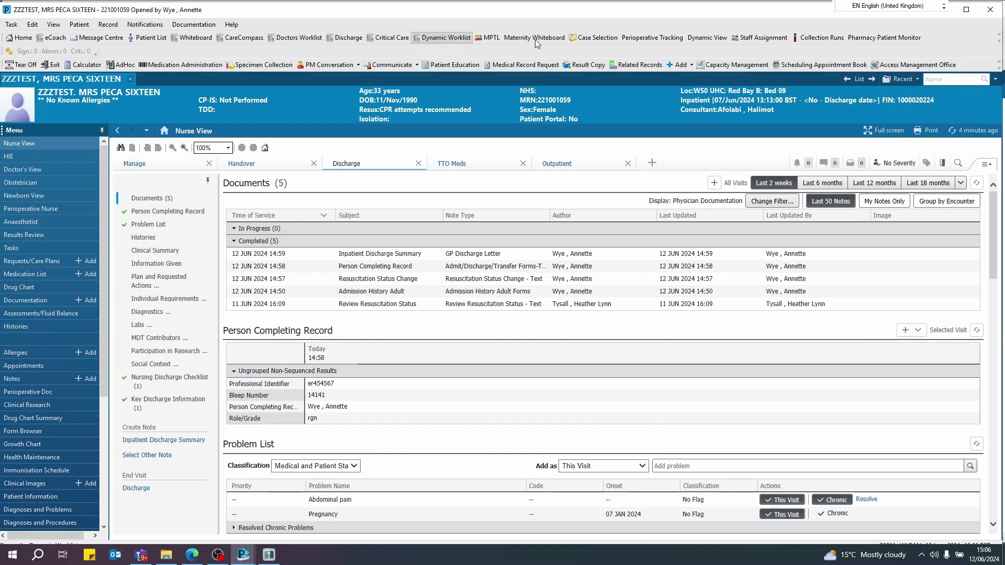
key("Escape")
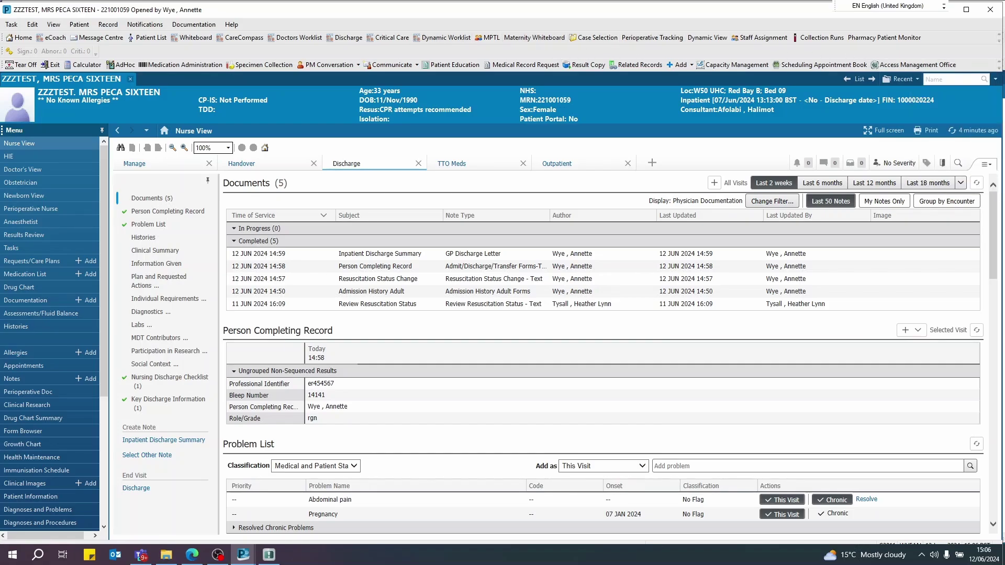
left_click(1000, 72)
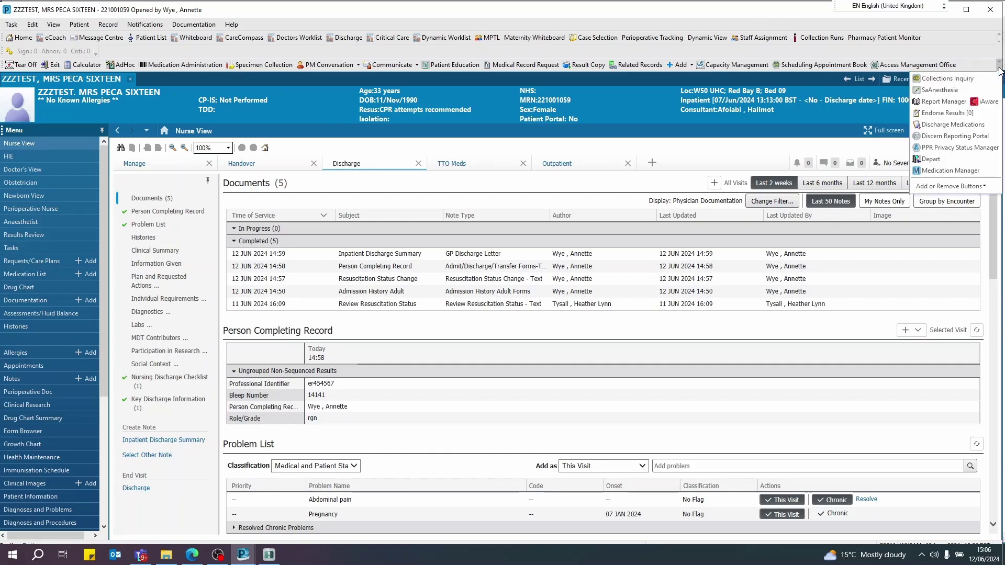
left_click(948, 124)
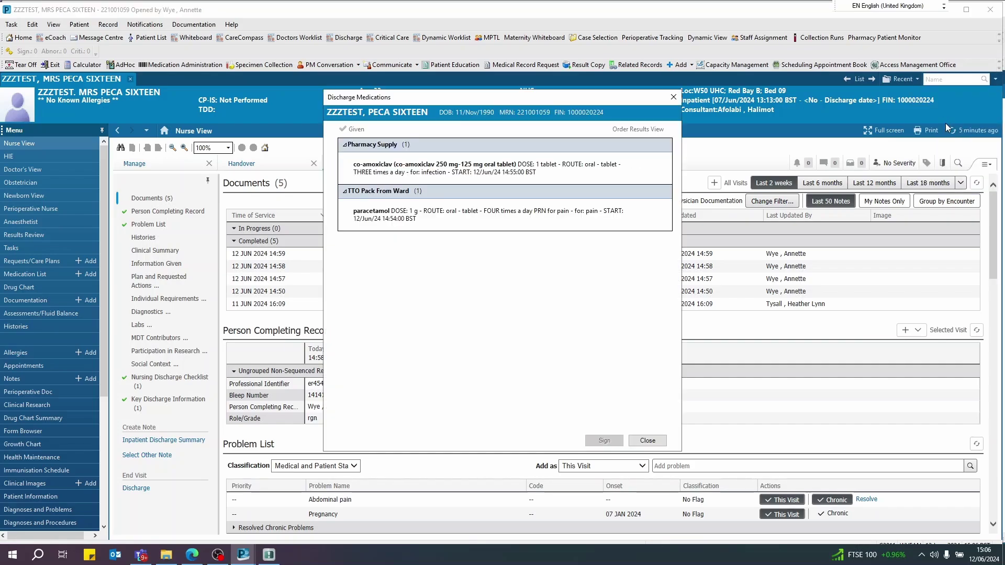
left_click(424, 166)
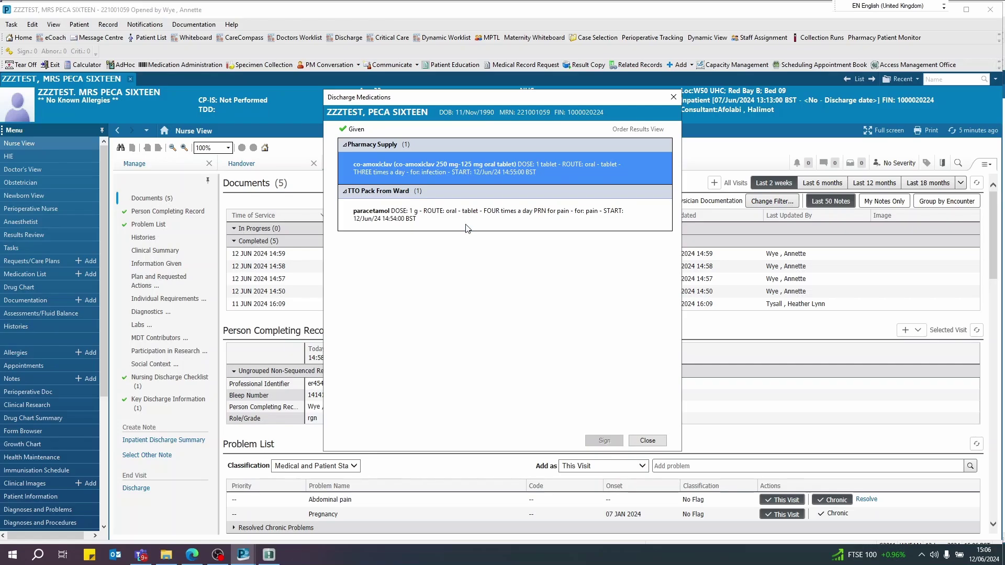
left_click(346, 129)
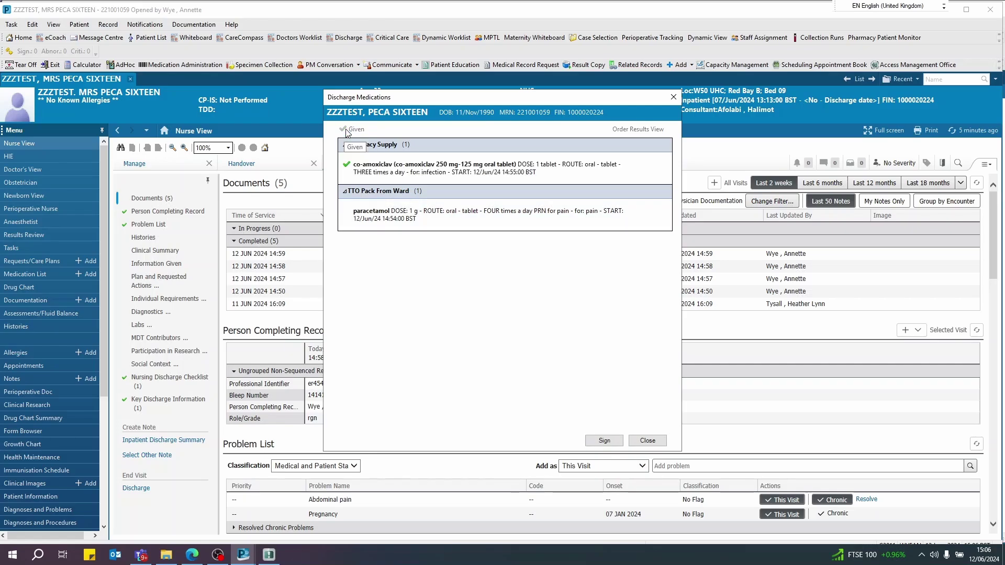
left_click(602, 442)
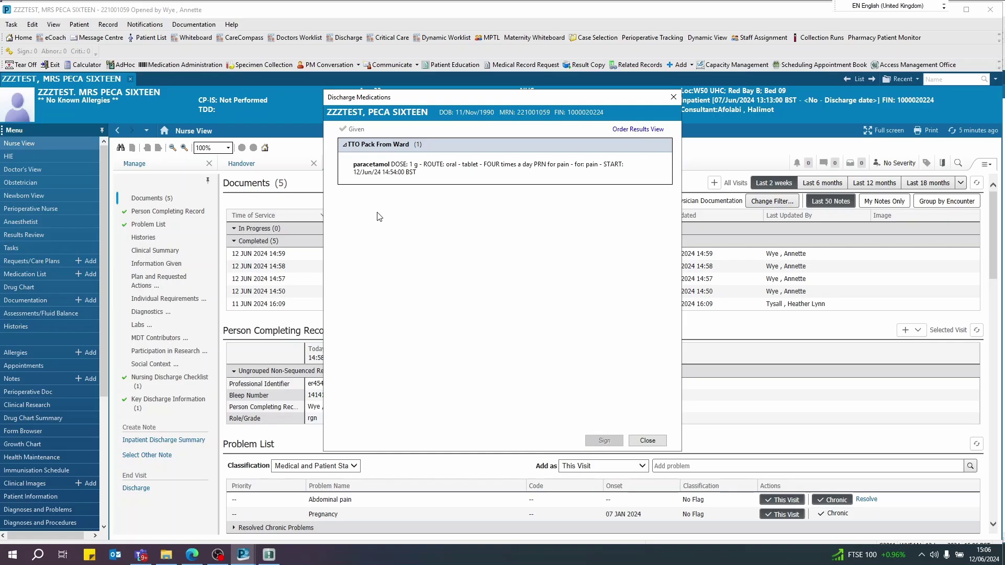
left_click(648, 441)
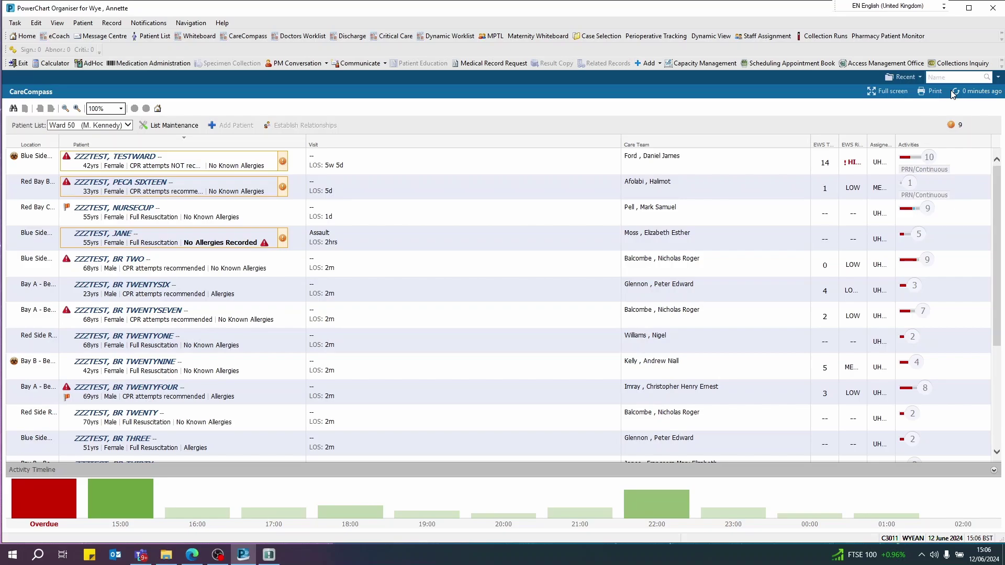
From the CareCompass ward list, open the patient's Discharge Med Supply Evaluation activity for documentation
left_click(299, 189)
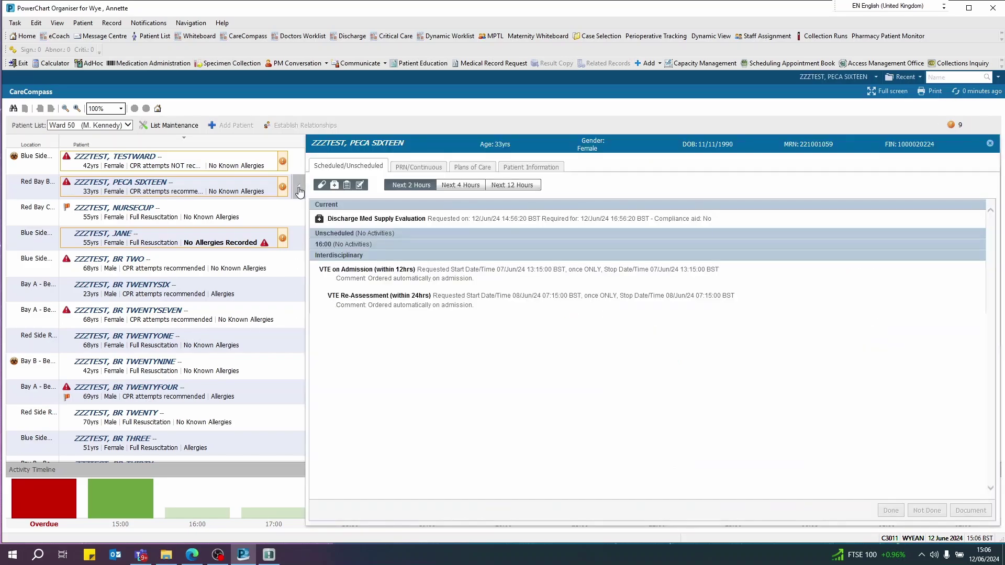
left_click(390, 221)
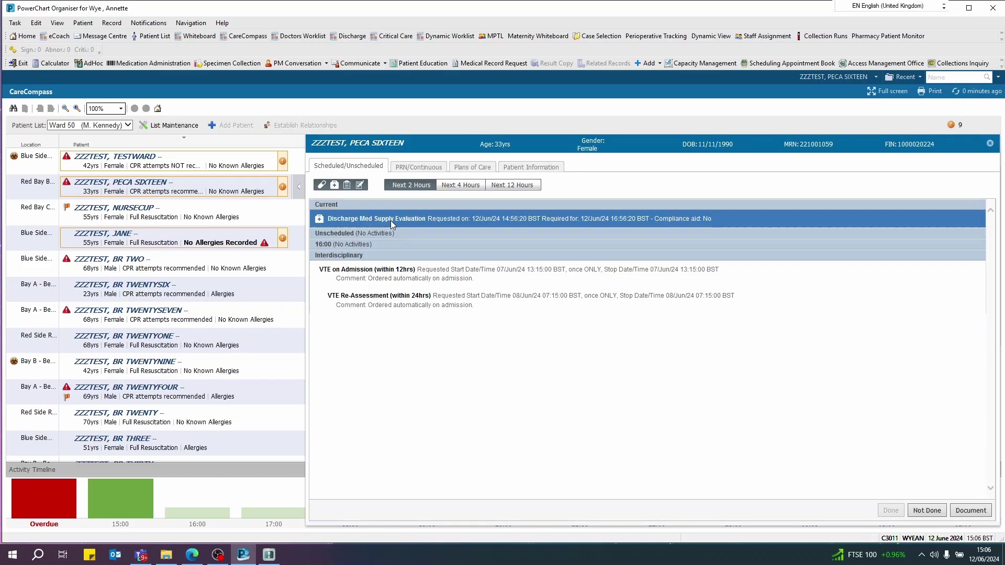
left_click(978, 513)
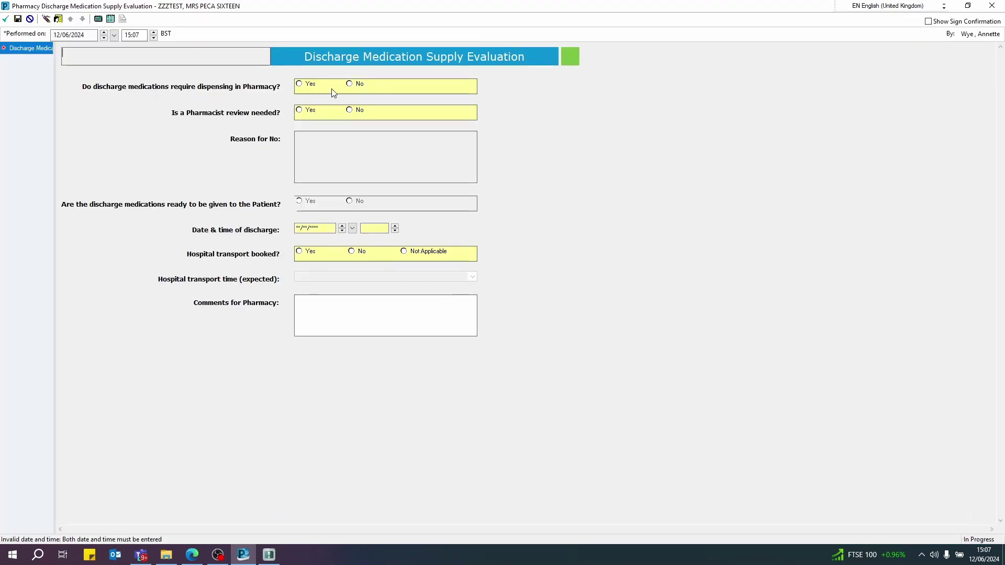
Answer No to pharmacy dispensing and pharmacist review with the reason "been reviewed", and Yes to the discharge medications being ready
left_click(351, 84)
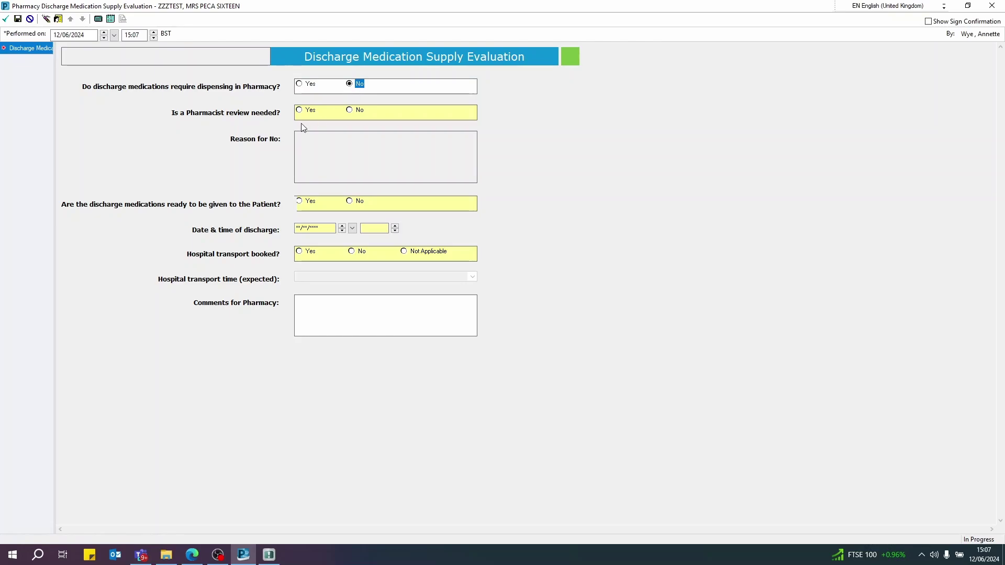
left_click(350, 112)
left_click(329, 146)
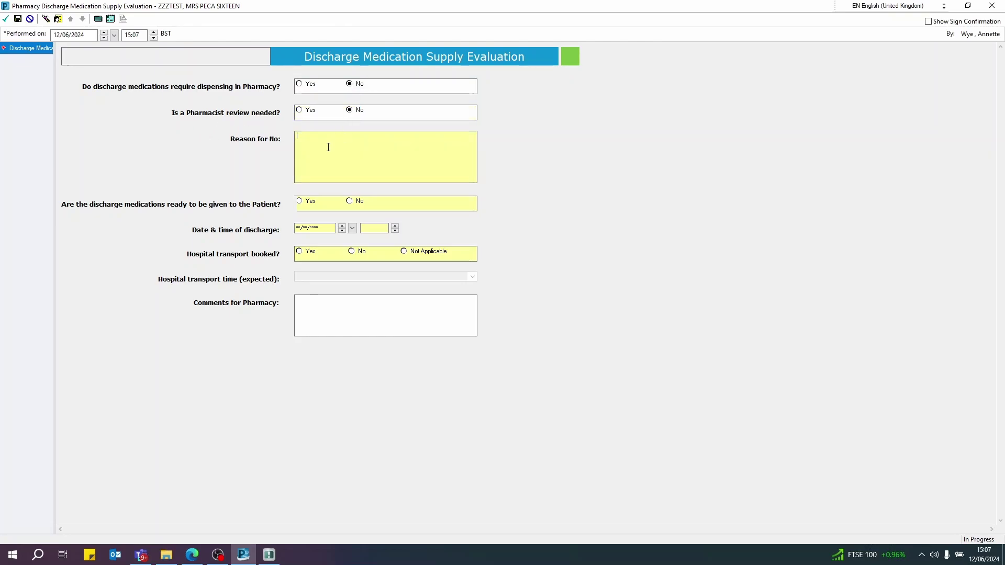
type("be")
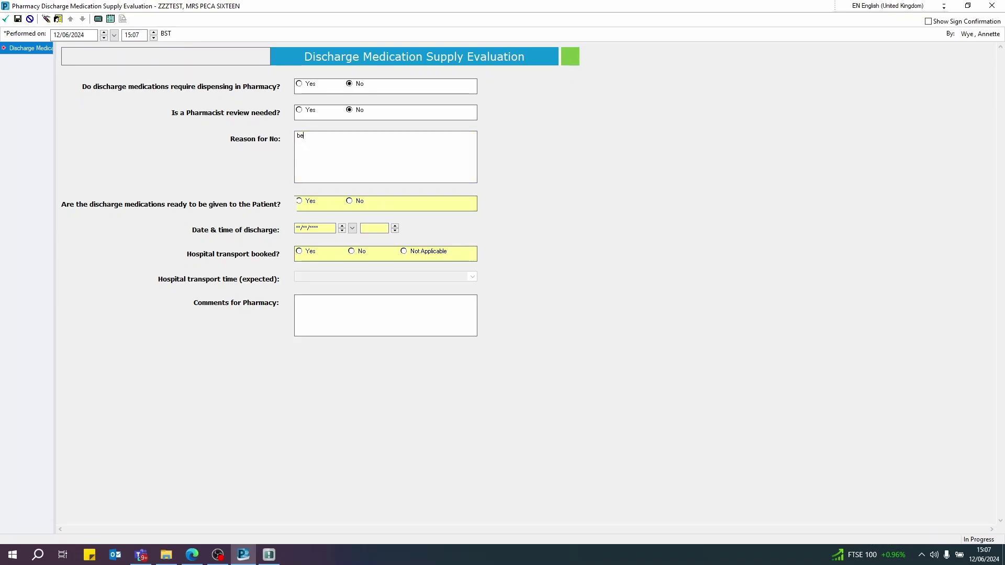
type("en reviewed")
left_click(300, 201)
Set the evaluation's discharge date and time to 12/06/2024 15:07, hospital transport booked to No, and sign the form
left_click(299, 228)
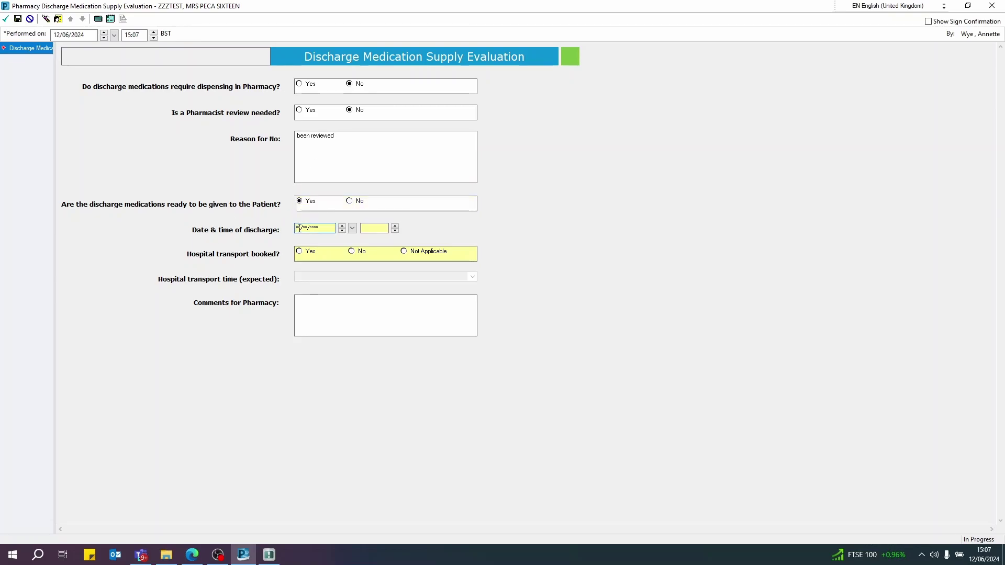
key("t")
left_click(374, 229)
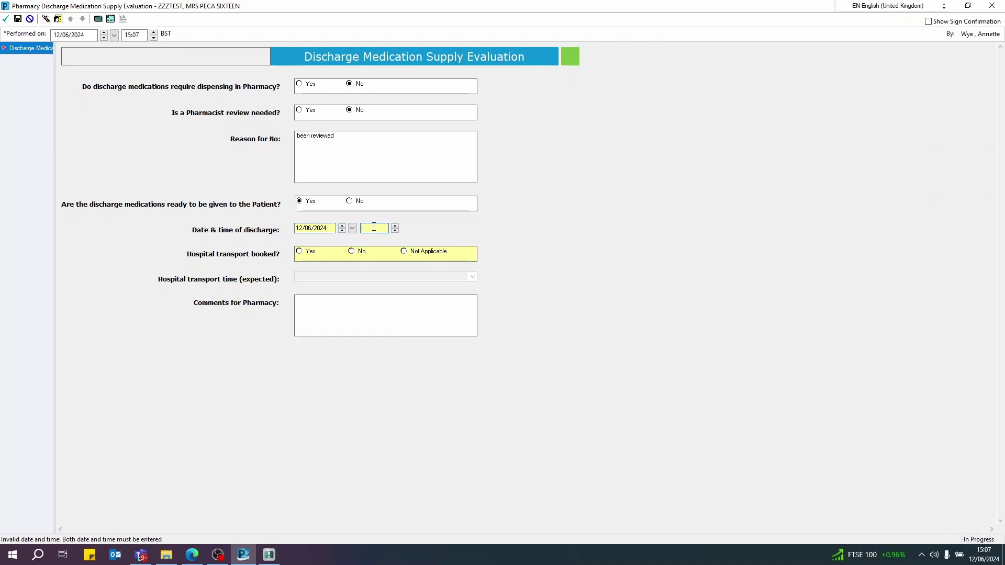
type("1507")
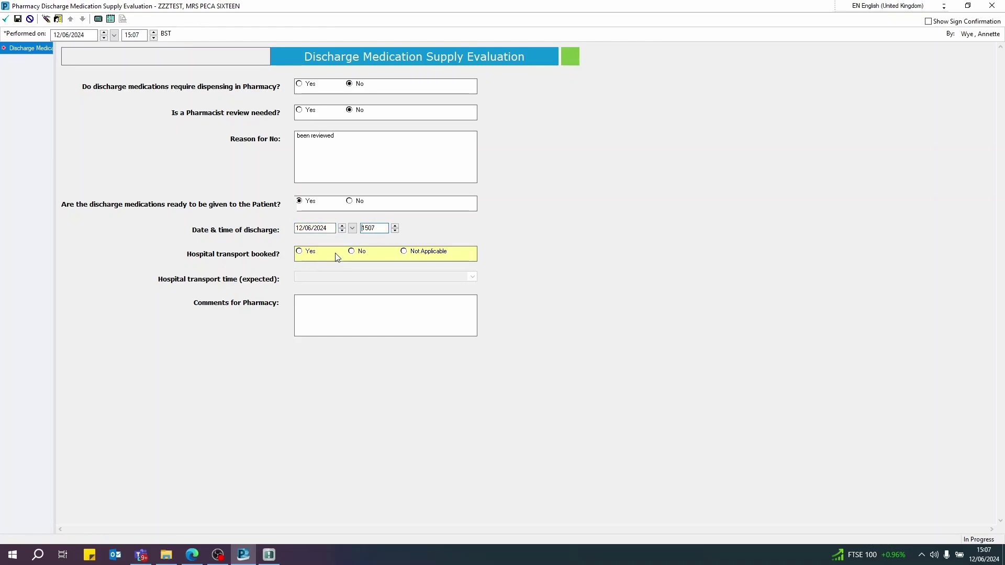
key("Tab")
left_click(352, 252)
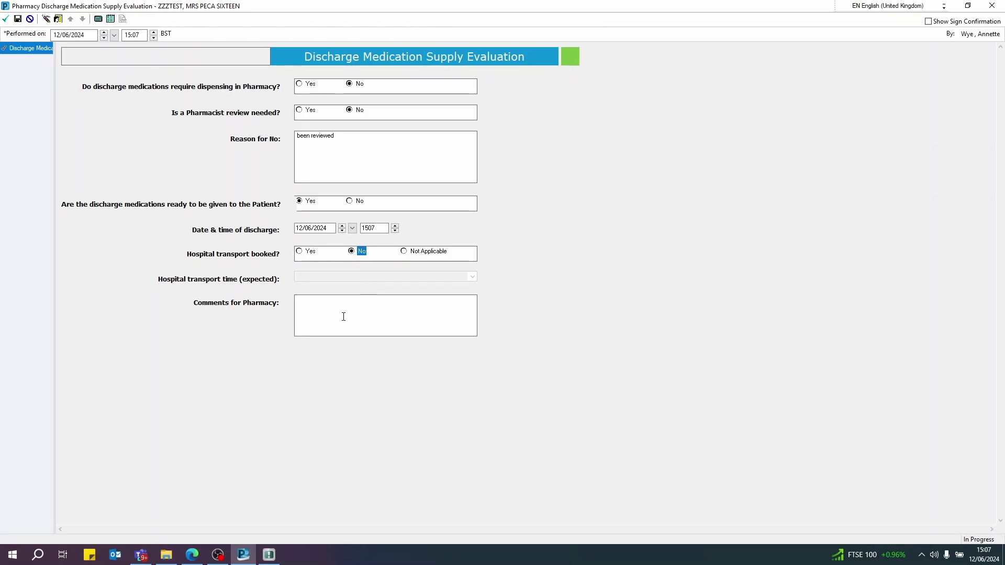
left_click(5, 19)
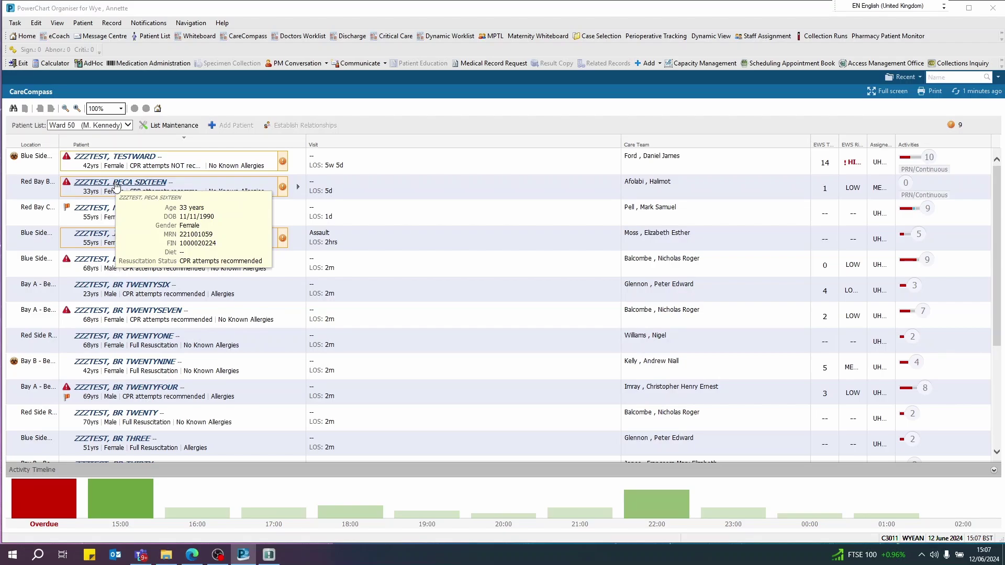
Reopen the patient's chart, start the end-of-visit discharge and set the discharge method to Discharged with Consent
left_click(116, 182)
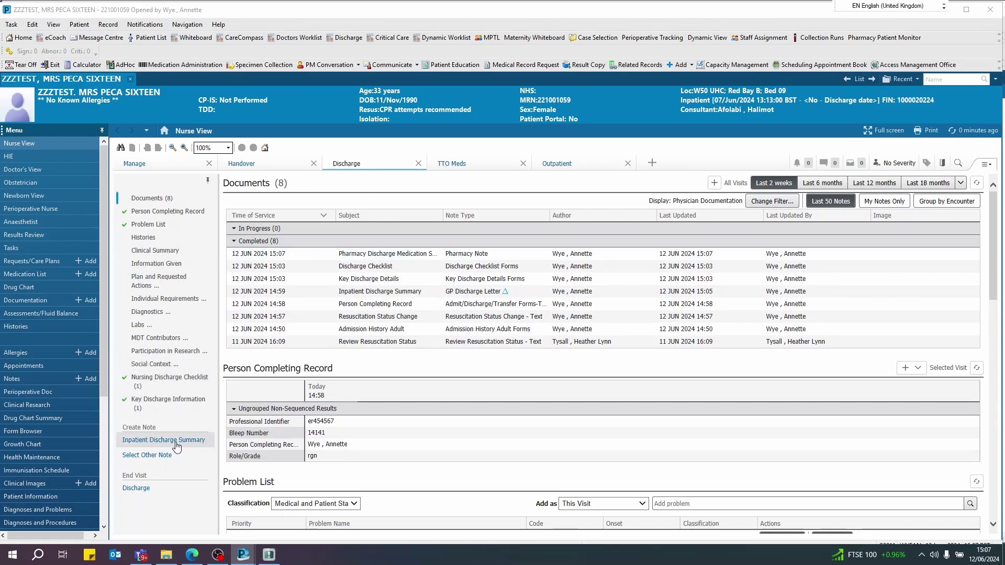
left_click(136, 489)
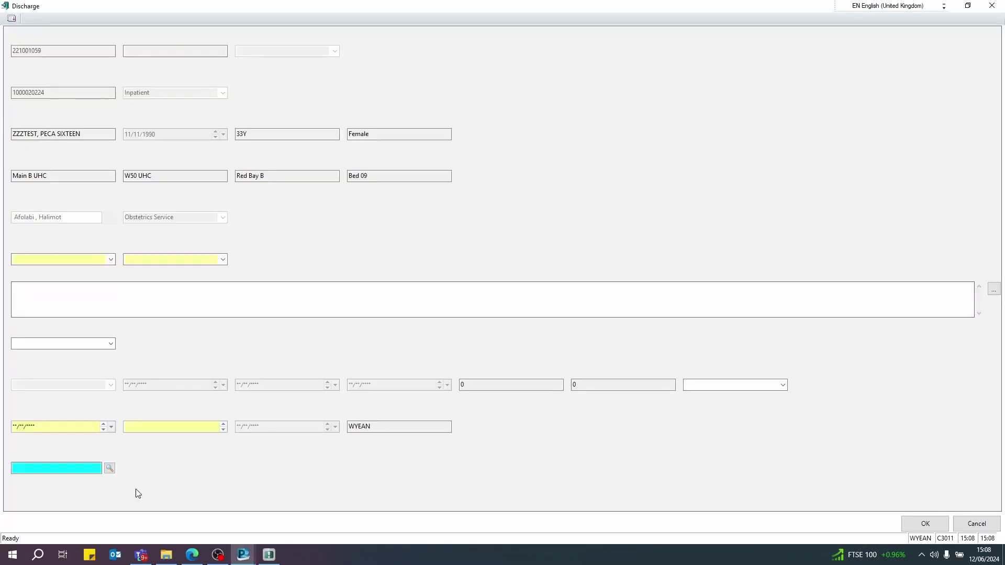
left_click(110, 261)
left_click(84, 270)
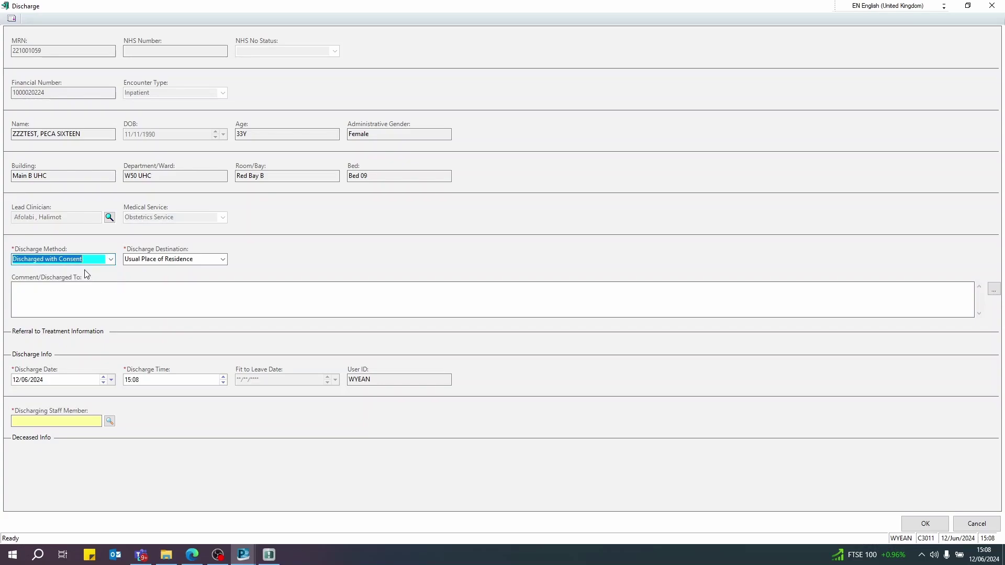
Search for the discharging staff member by surname and assign the second matching clinician to the discharge
left_click(73, 419)
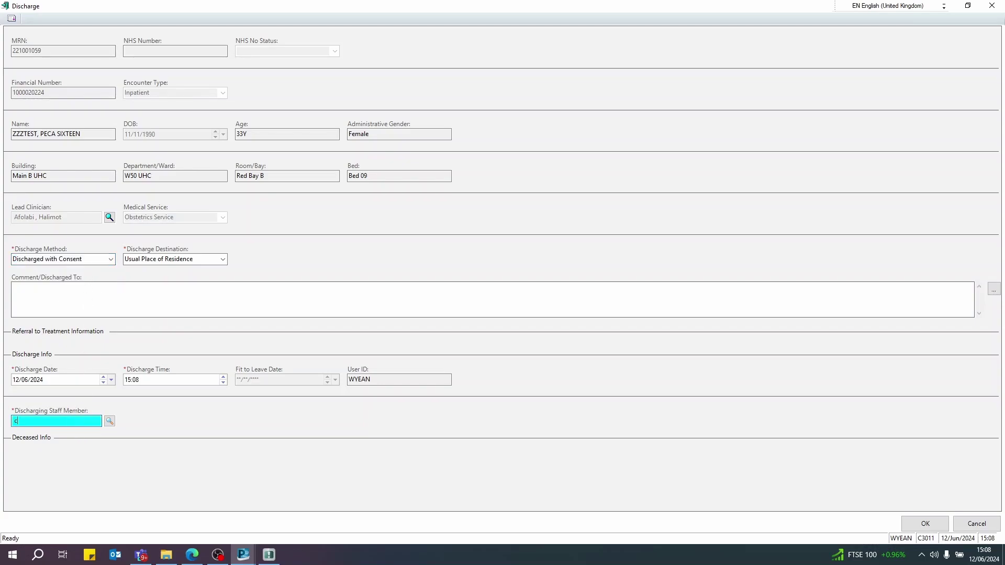
type("ooke")
left_click(112, 423)
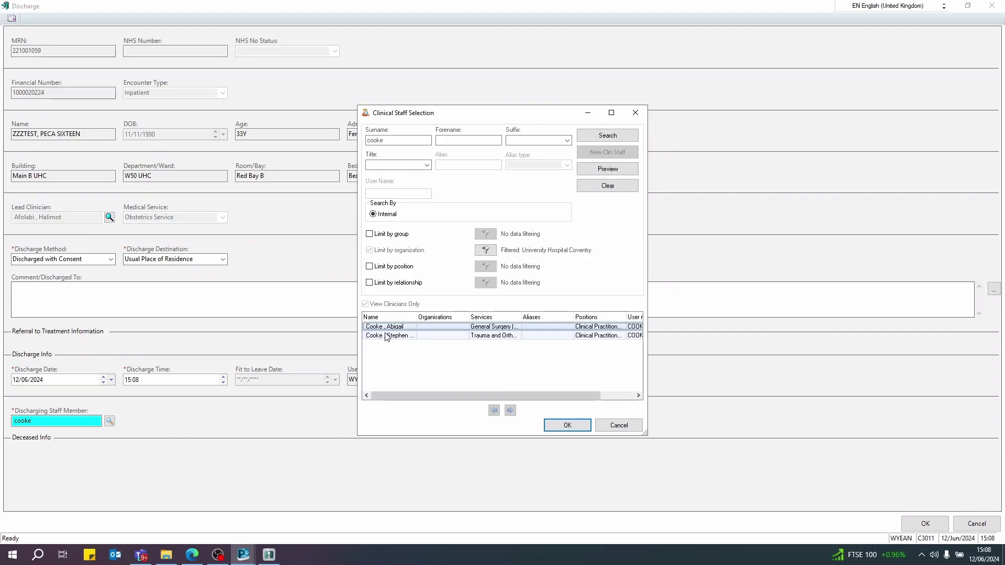
left_click(390, 336)
left_click(564, 426)
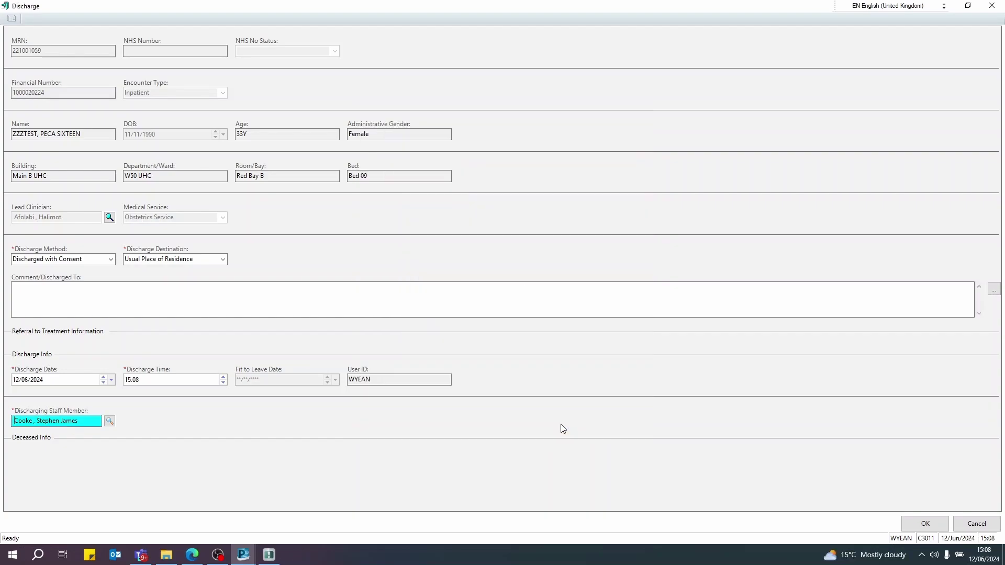